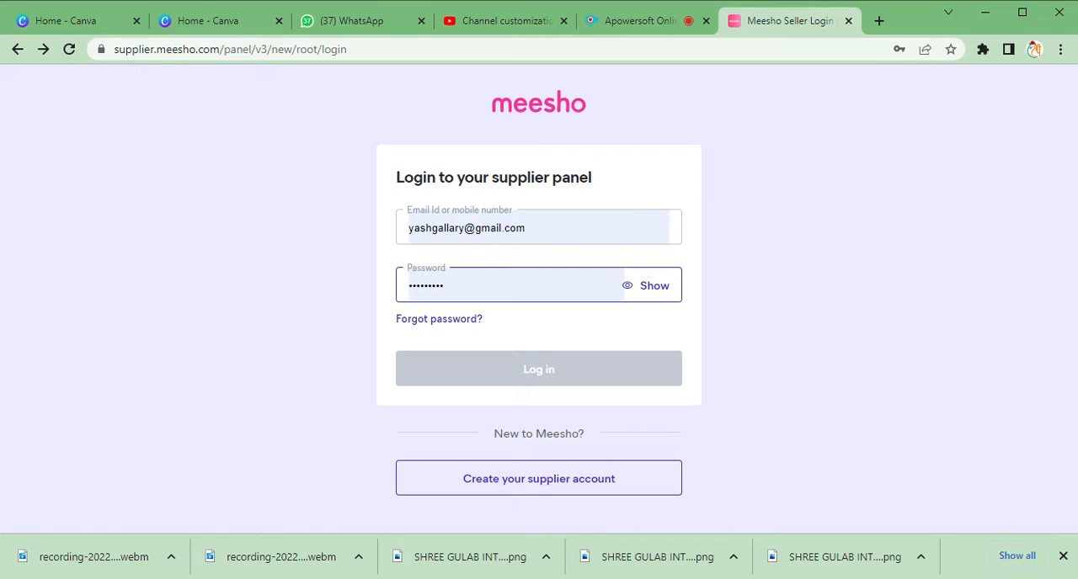
- Log in to the supplier panel with the other saved account's email and password, and maximise the browser window
left_click(593, 230)
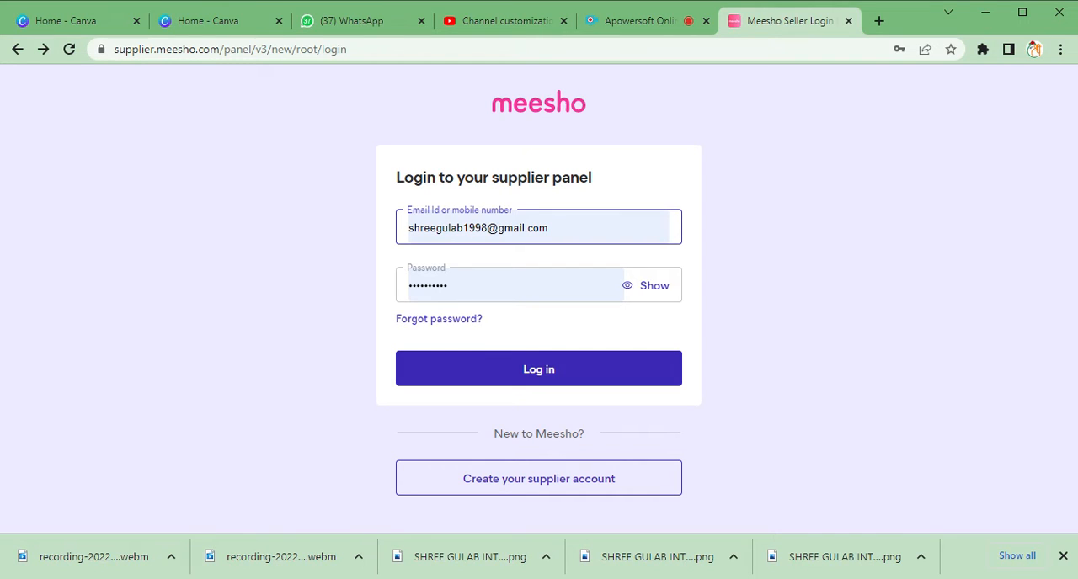
left_click(593, 369)
left_click(536, 374)
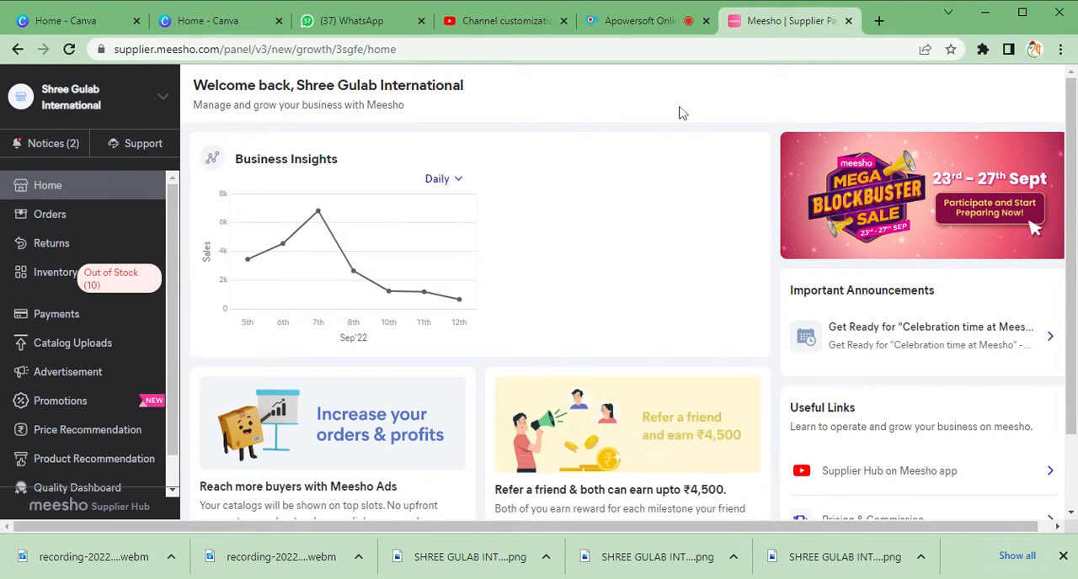
left_click(1025, 27)
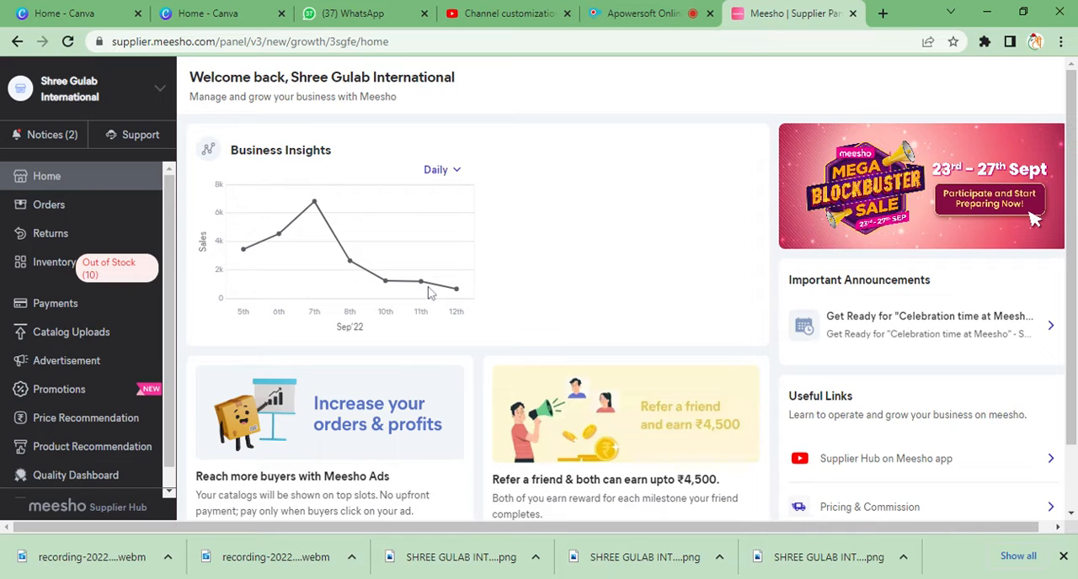
- View the Refer & Earn page from the home dashboard, and open the Return/RTO Orders page
scroll(329, 235, "down", 1)
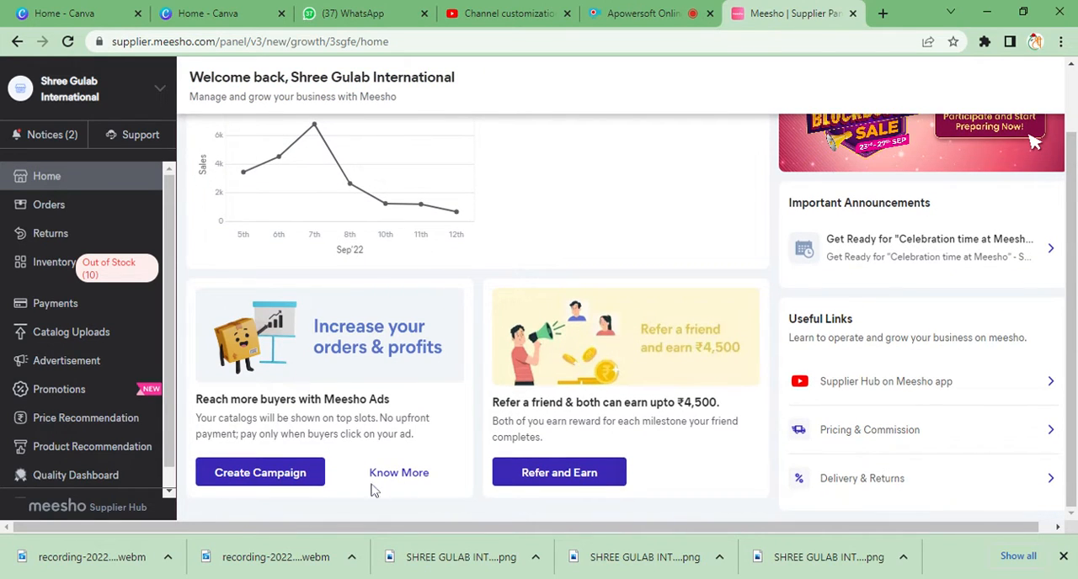
left_click(535, 472)
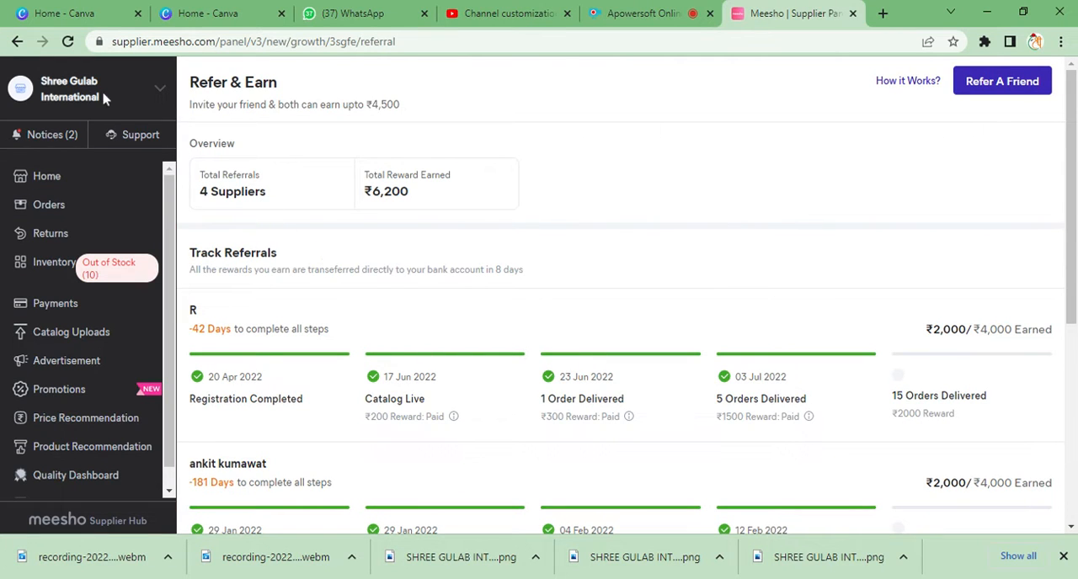
left_click(17, 41)
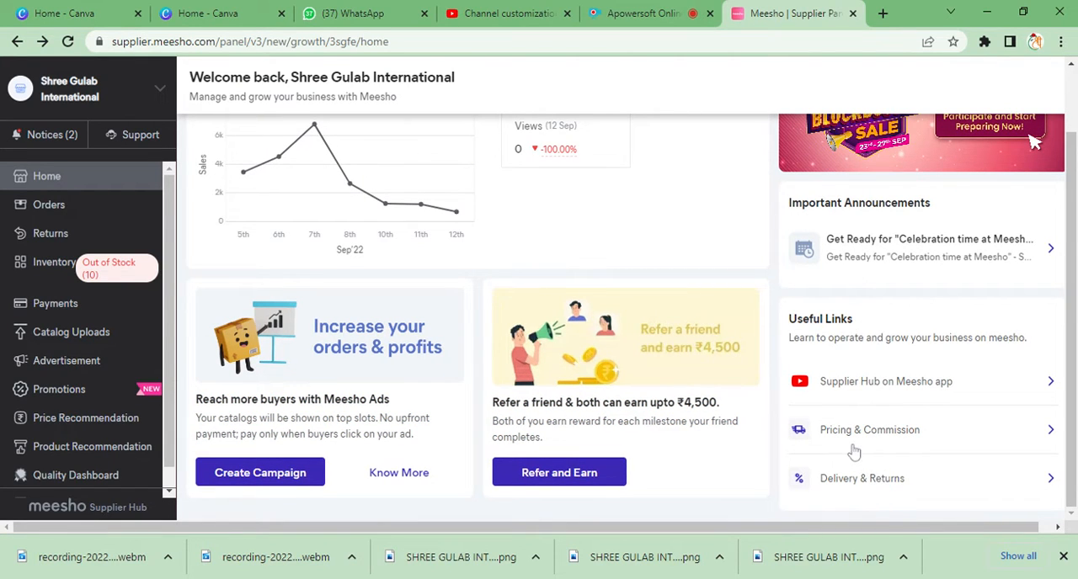
left_click(106, 214)
left_click(87, 234)
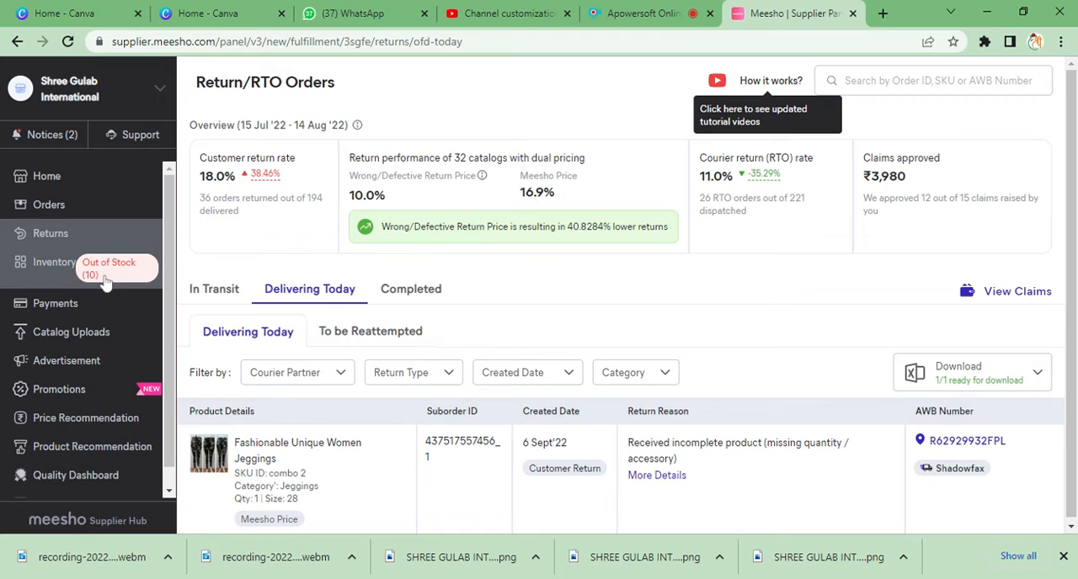
- Start a new single catalog from the catalog uploads page
scroll(90, 269, "down", 1)
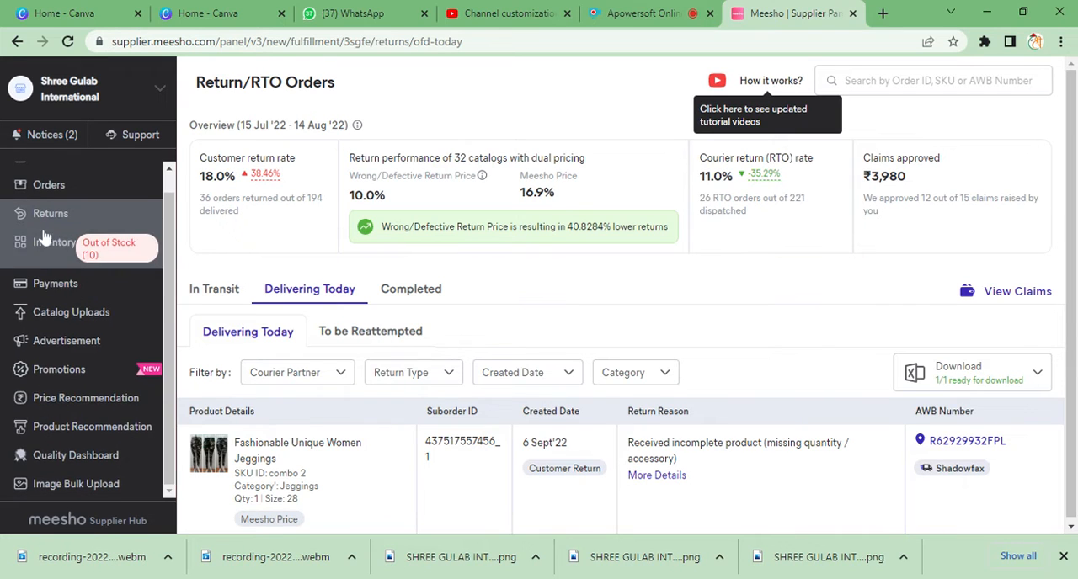
left_click(74, 314)
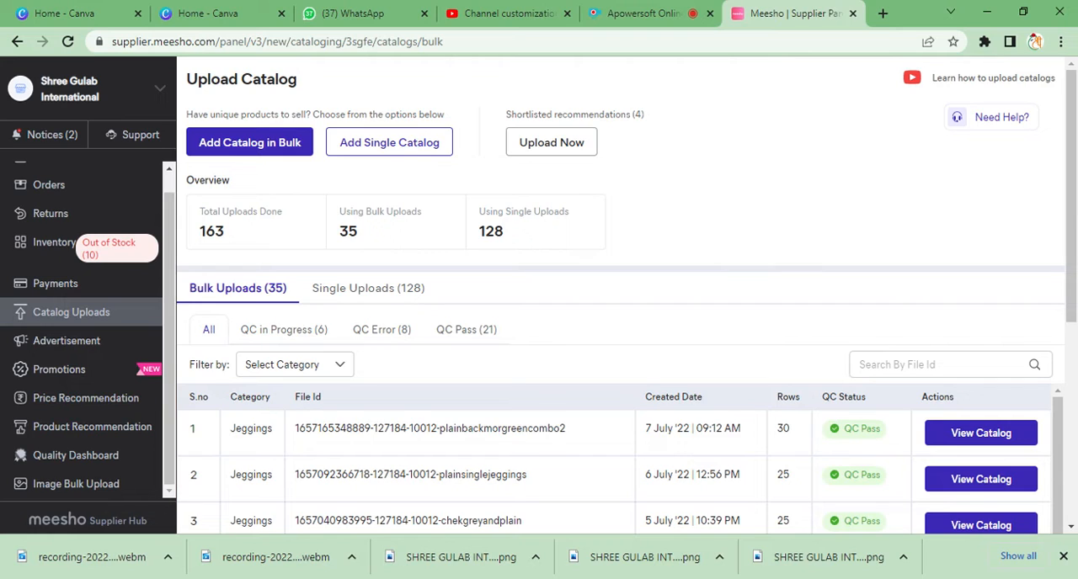
left_click(399, 153)
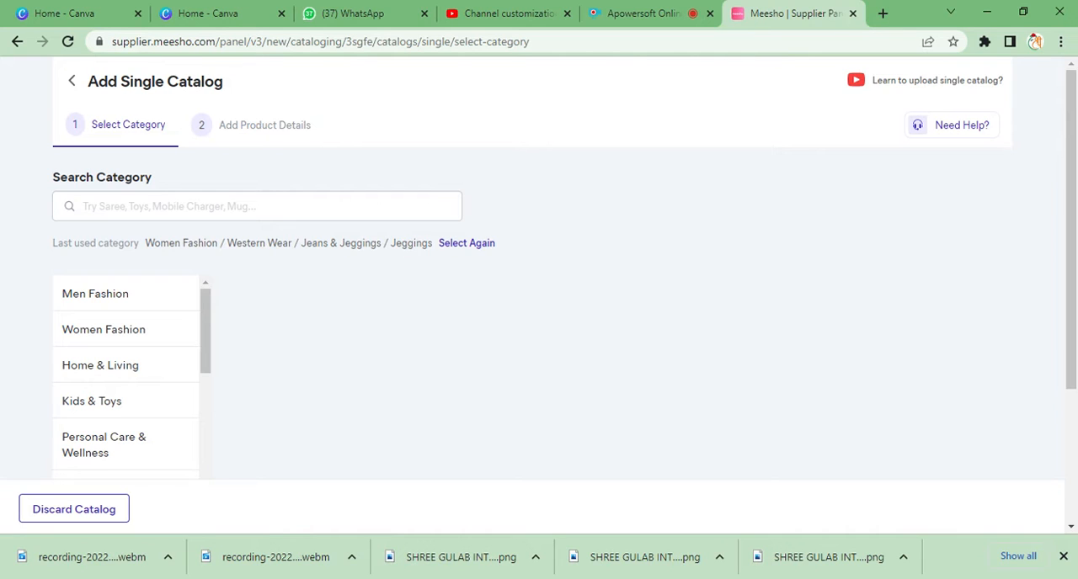
- Search the categories for "JEGGG" and choose Jeggings in Women Fashion as the catalog's category
left_click(168, 207)
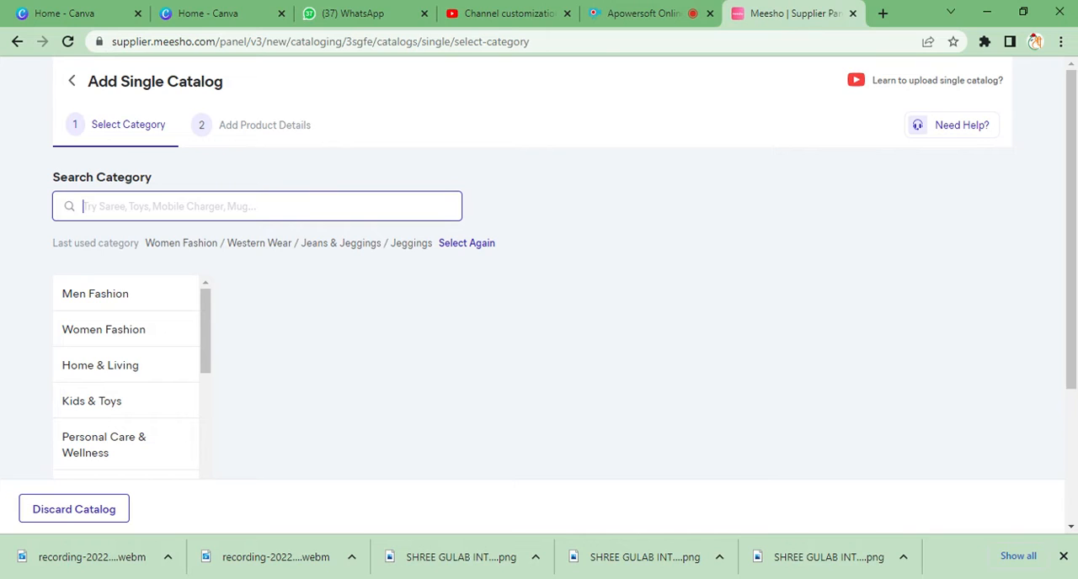
type("JEGGG")
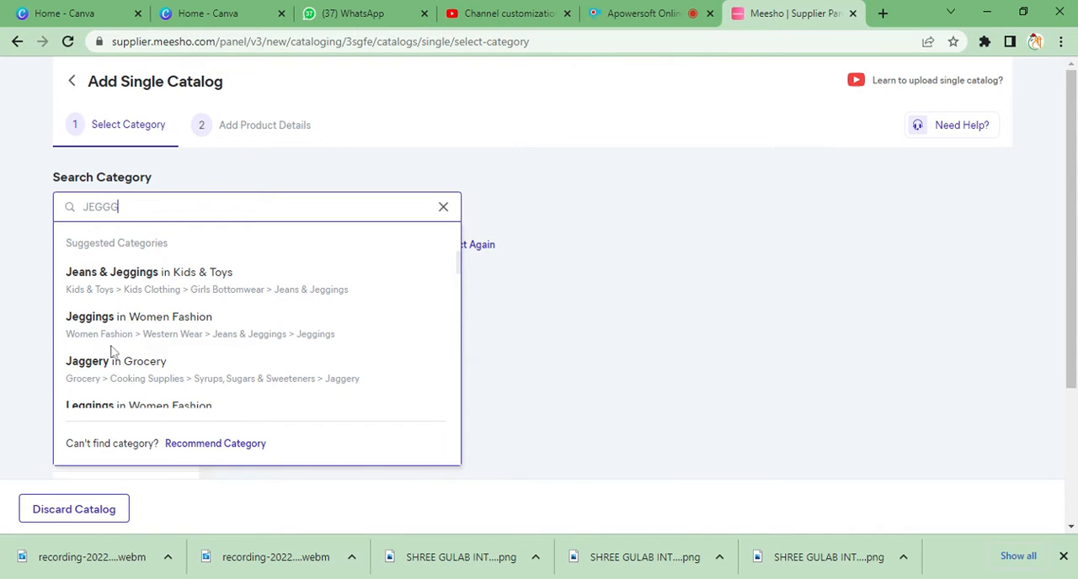
left_click(289, 338)
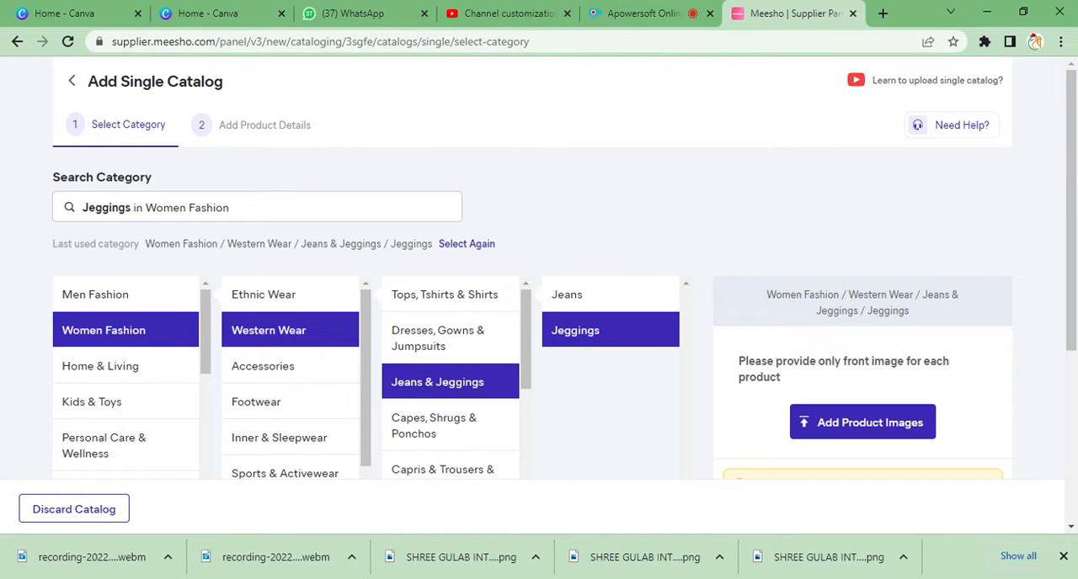
- Add front images of two jeggings products to the catalog and continue to the product details
scroll(758, 389, "down", 4)
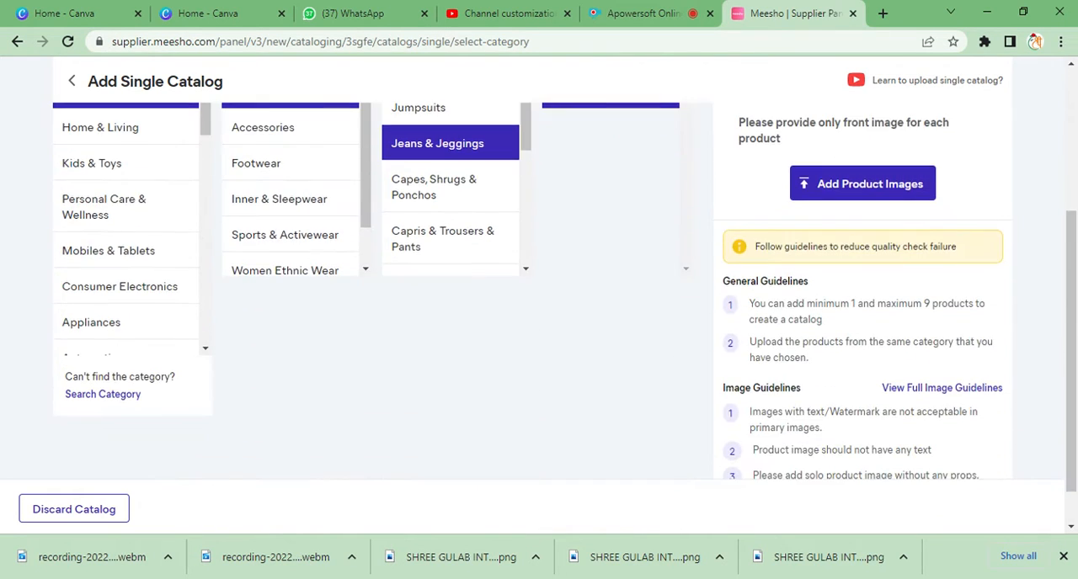
scroll(633, 356, "up", 3)
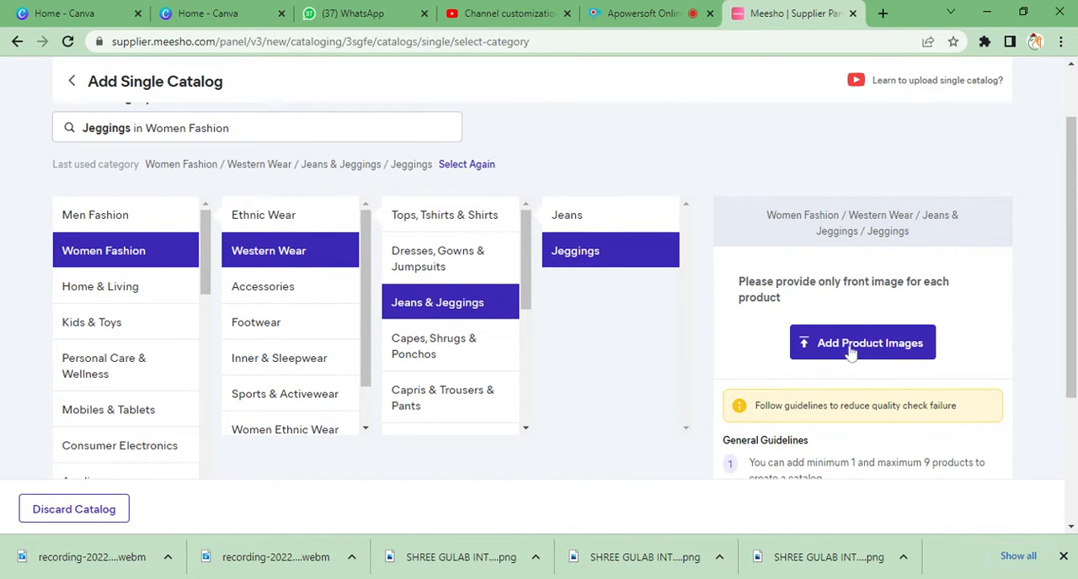
left_click(850, 352)
left_click(957, 536)
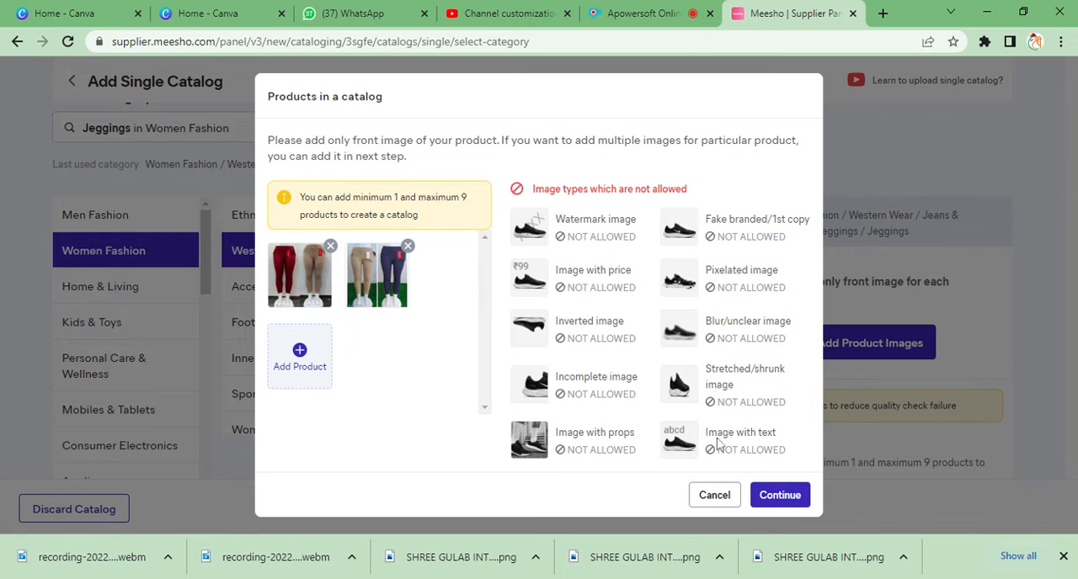
left_click(784, 504)
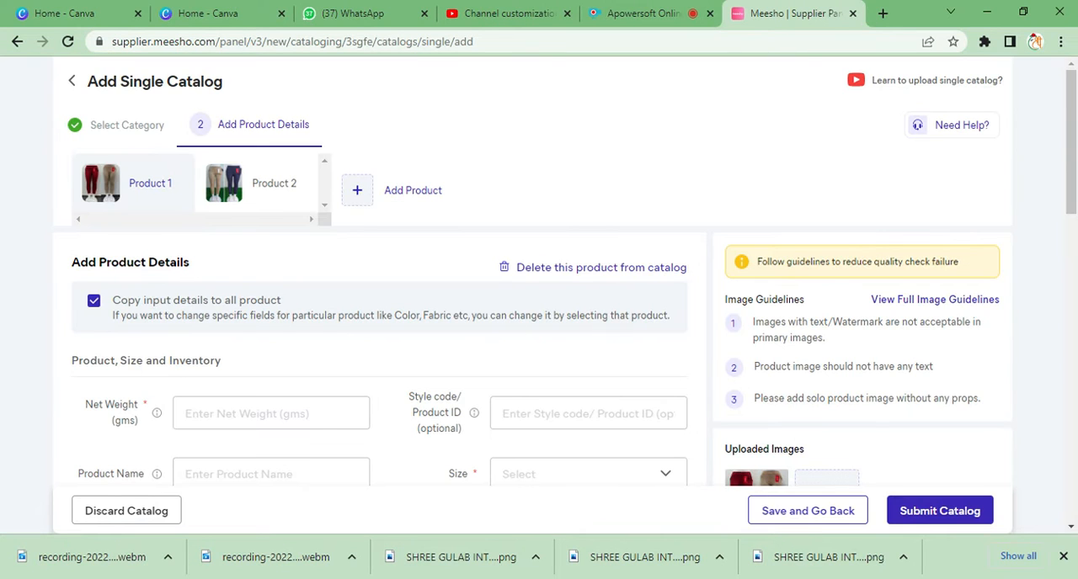
- Examine the product details form for Product 1, including its size, inventory and product detail fields
scroll(373, 360, "down", 3)
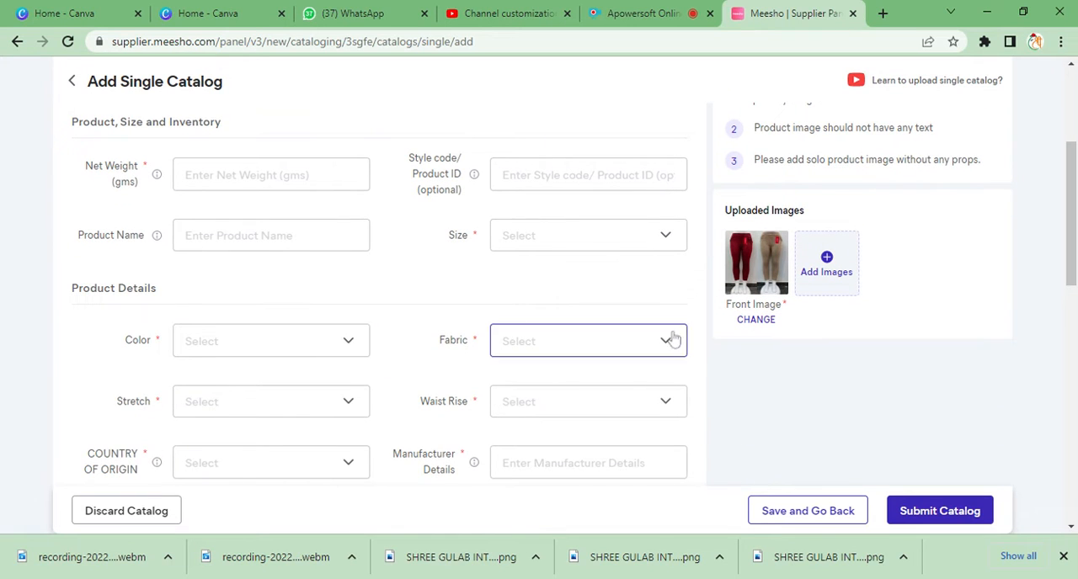
scroll(413, 277, "up", 2)
scroll(347, 253, "up", 1)
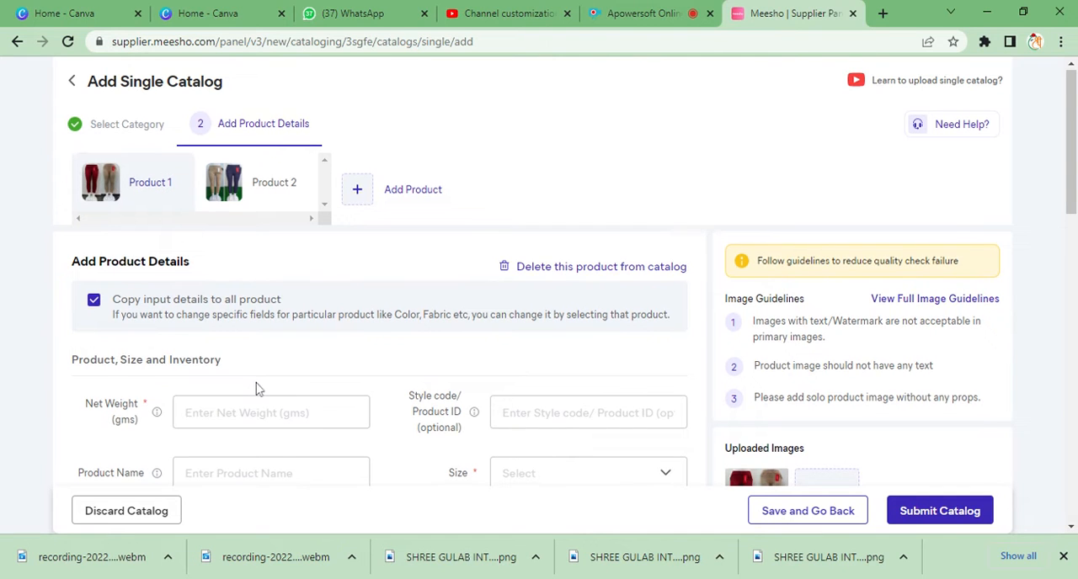
scroll(257, 387, "down", 5)
scroll(257, 386, "up", 3)
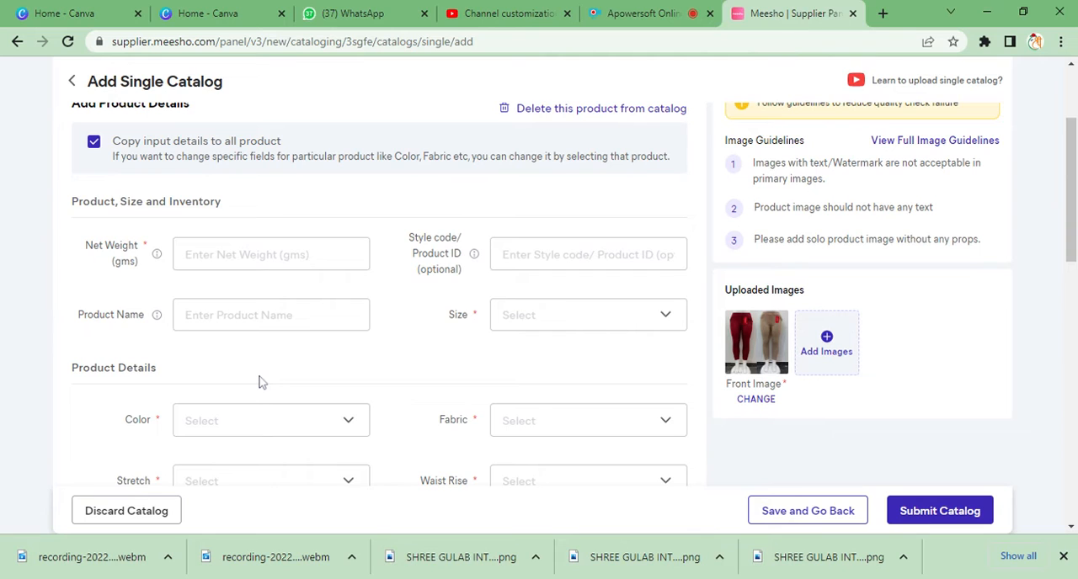
scroll(246, 227, "up", 2)
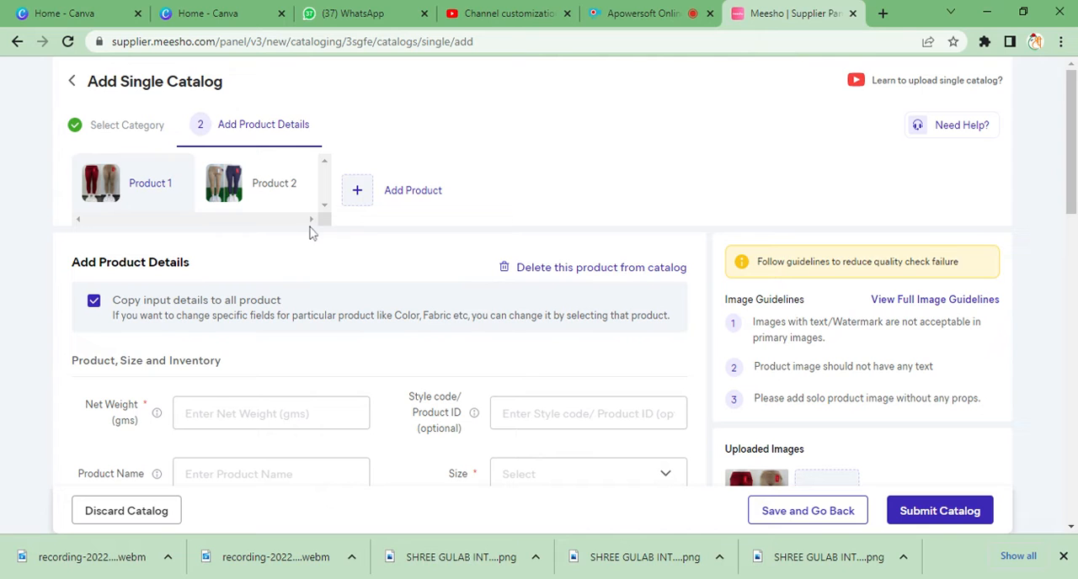
scroll(312, 232, "down", 1)
scroll(168, 204, "up", 1)
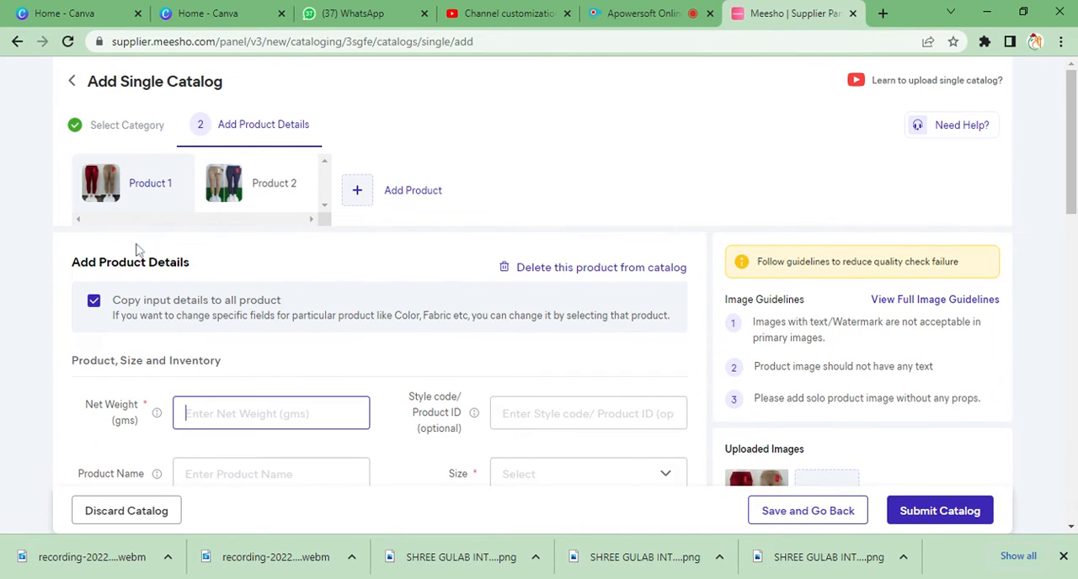
- Set the net weight of Product 1 to 299 gms
type("3")
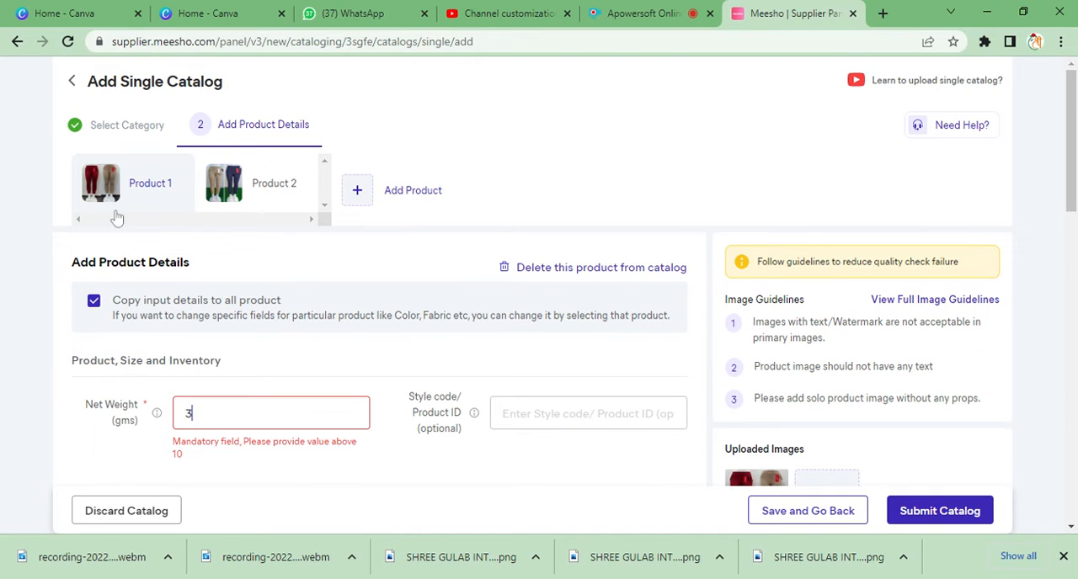
type("00")
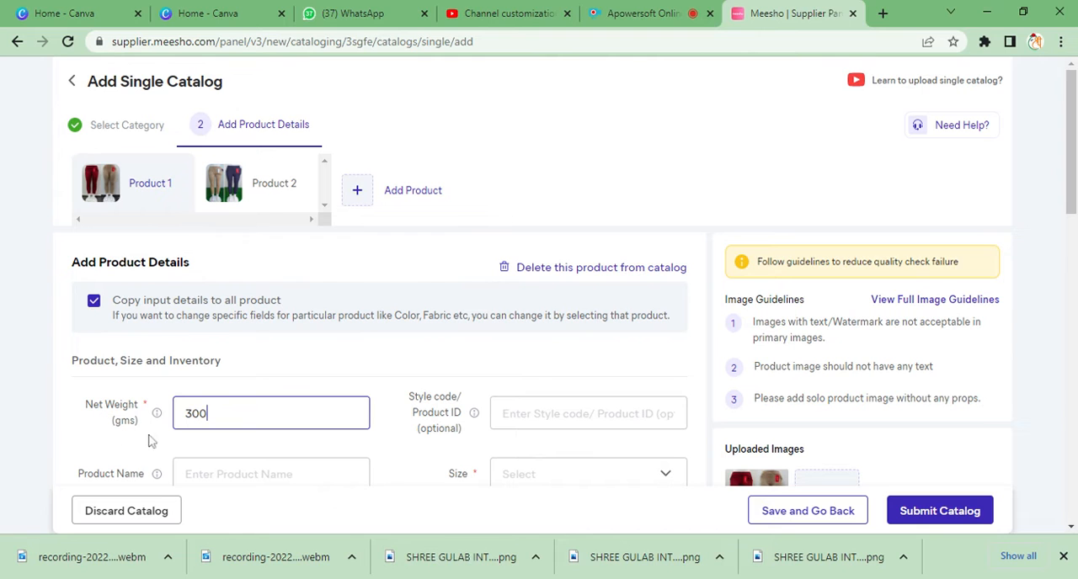
scroll(198, 407, "down", 1)
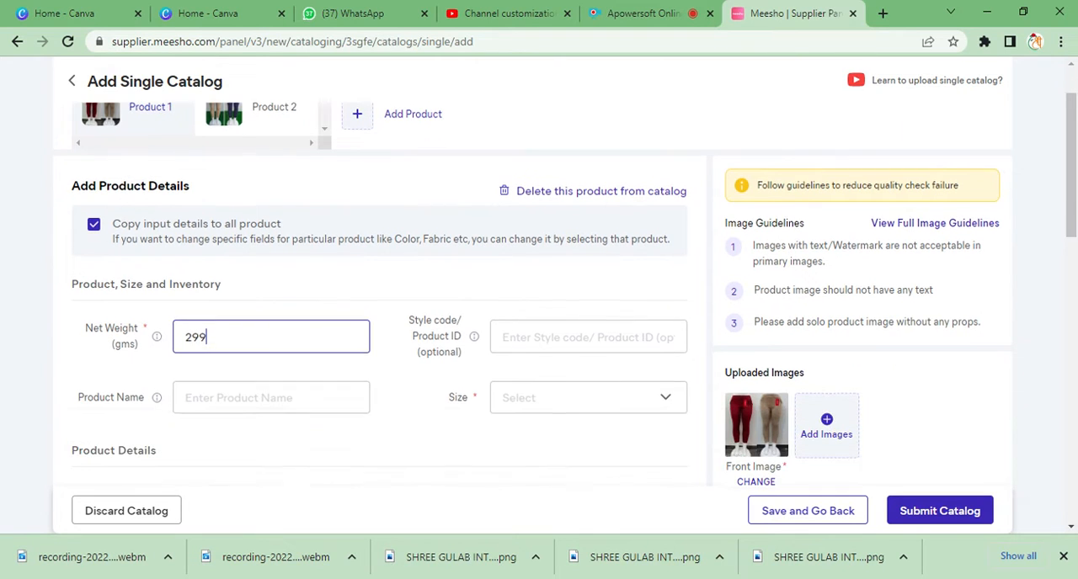
scroll(198, 404, "up", 1)
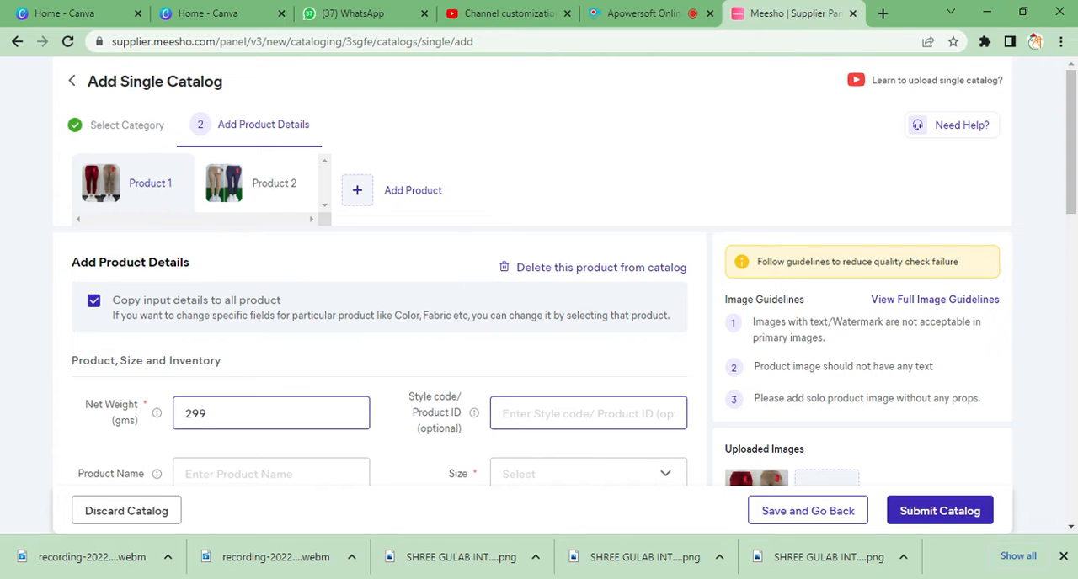
- Enter "RED BROWN JEGGINGS" as the style code/product ID of Product 1
left_click(588, 413)
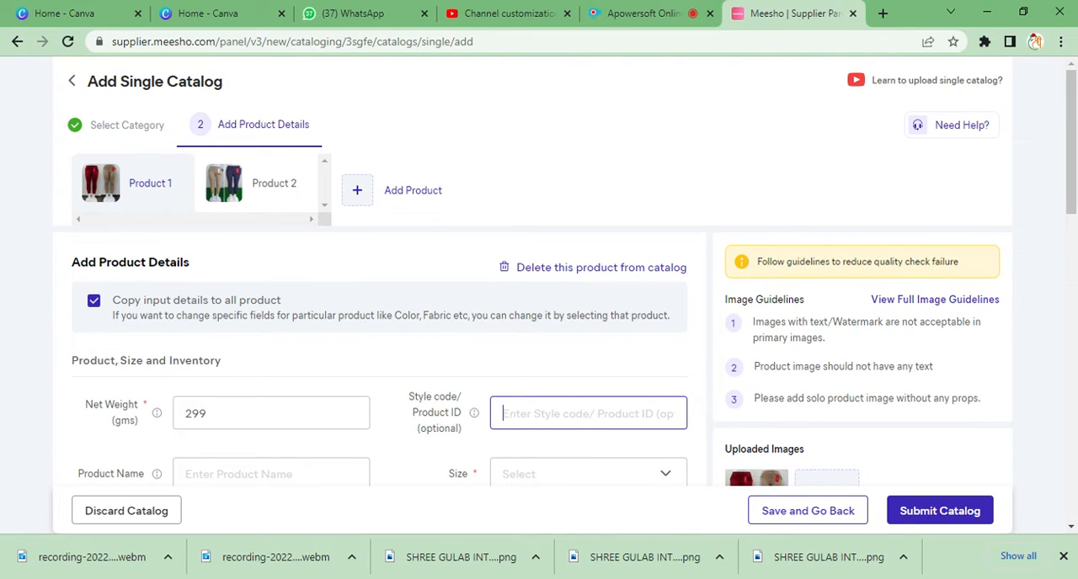
type("R")
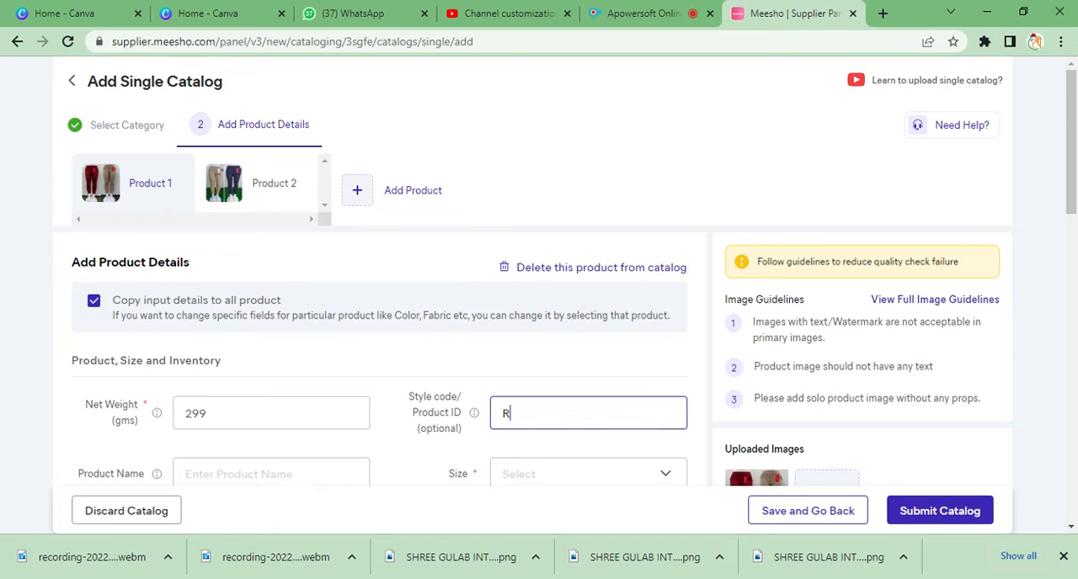
type("ED BROWN JEGGI")
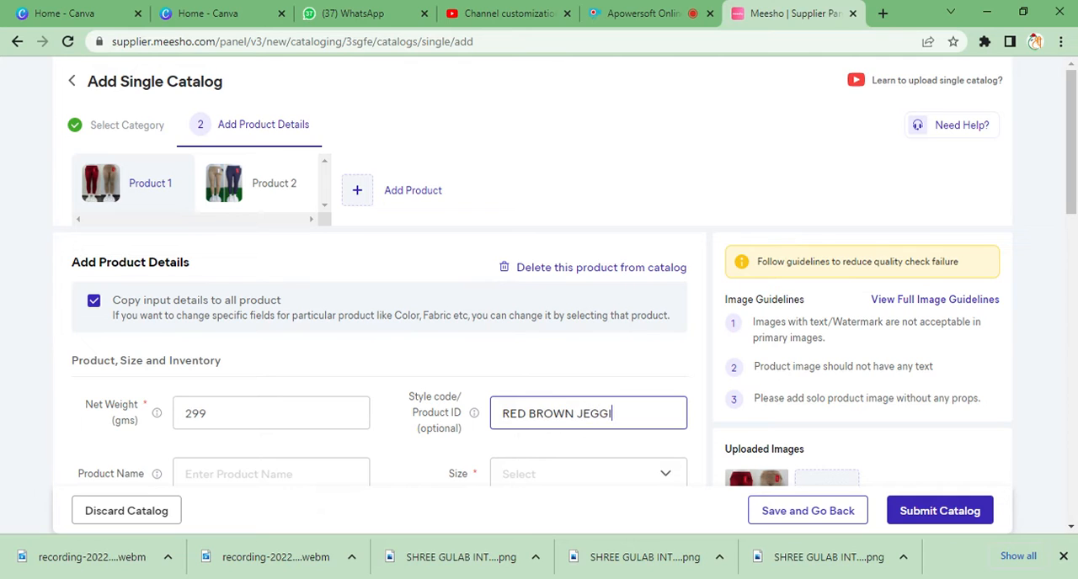
type("NGS")
- Fill in the product name of Product 1 with the saved entry beginning "SHREE GULAB SOFT SOLID"
scroll(520, 400, "down", 1)
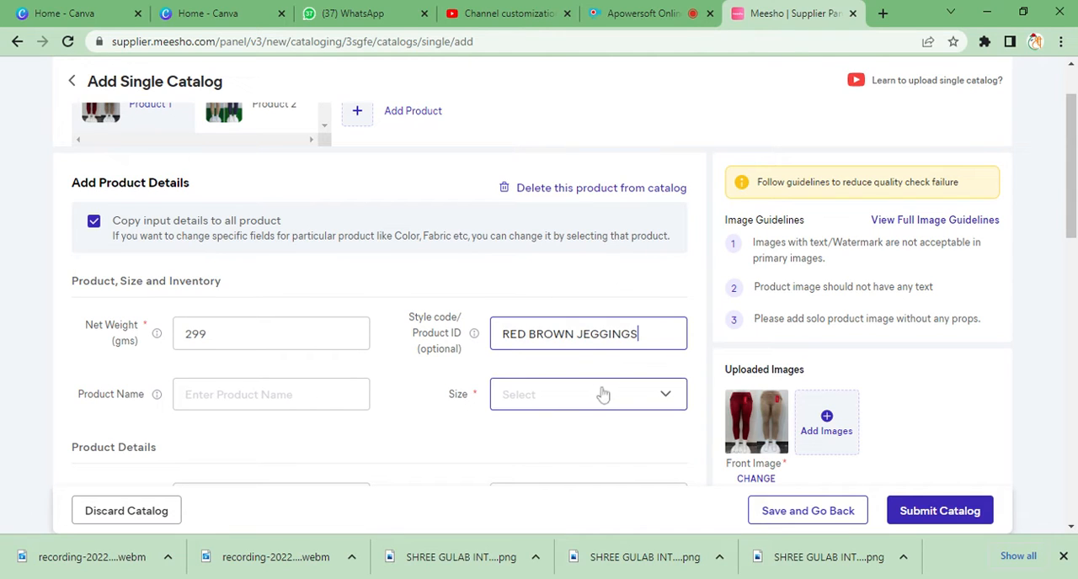
left_click(563, 402)
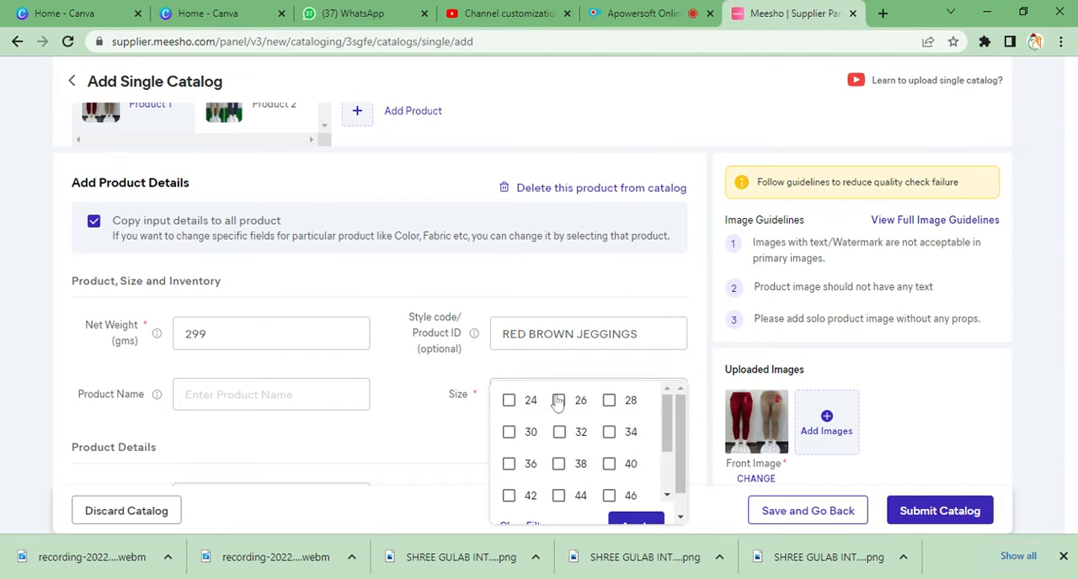
left_click(295, 402)
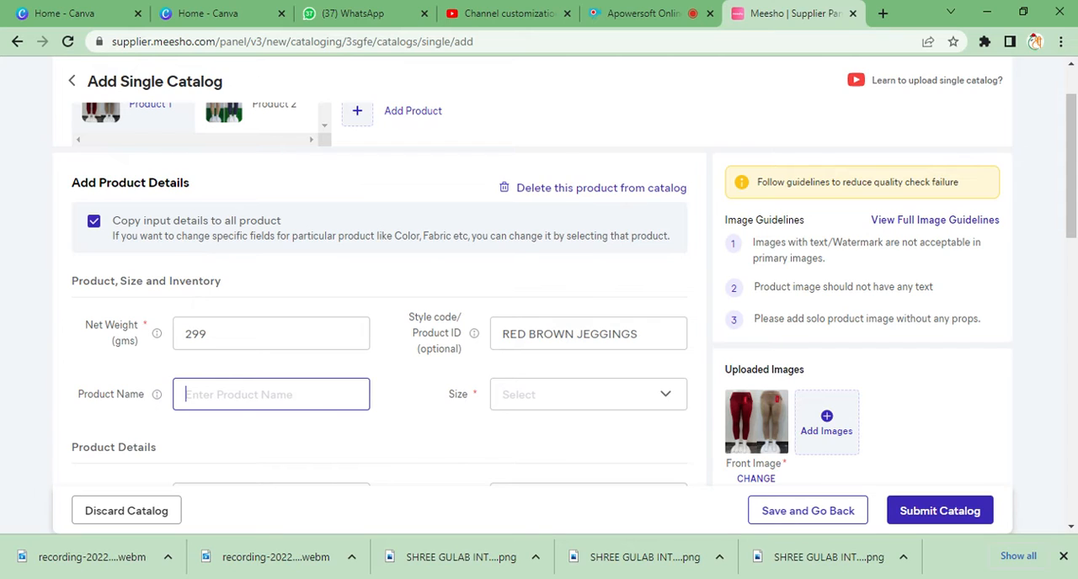
left_click(368, 442)
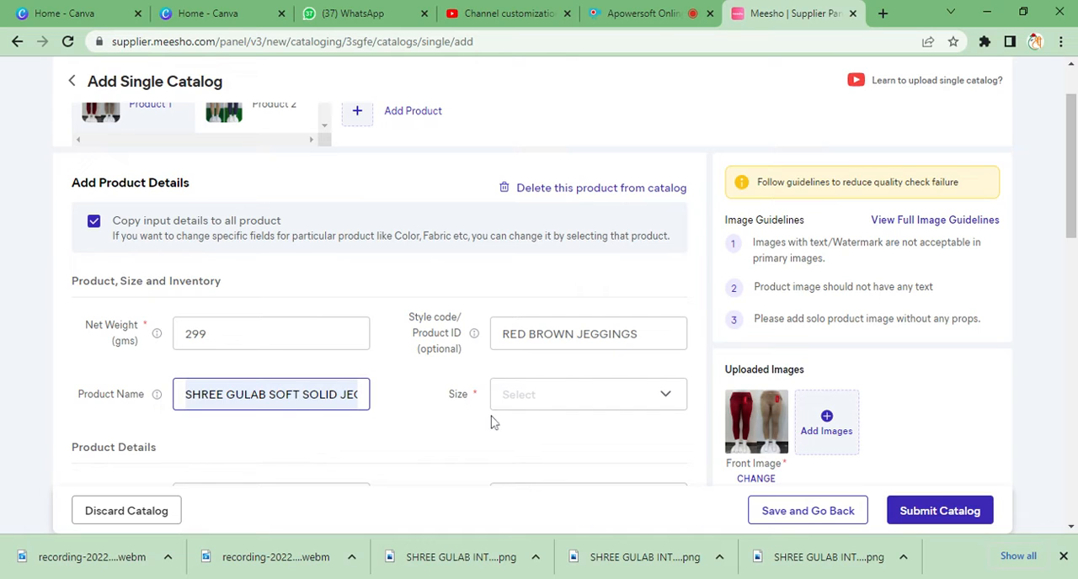
- Select sizes 28, 30, 32 and 34 for Product 1 and apply the selection
scroll(551, 427, "down", 1)
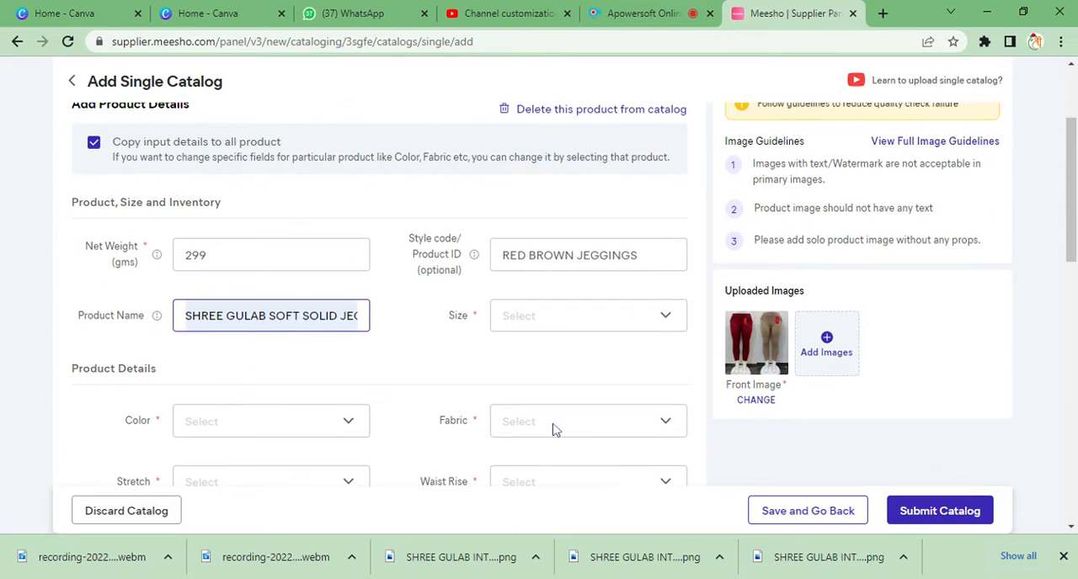
left_click(566, 324)
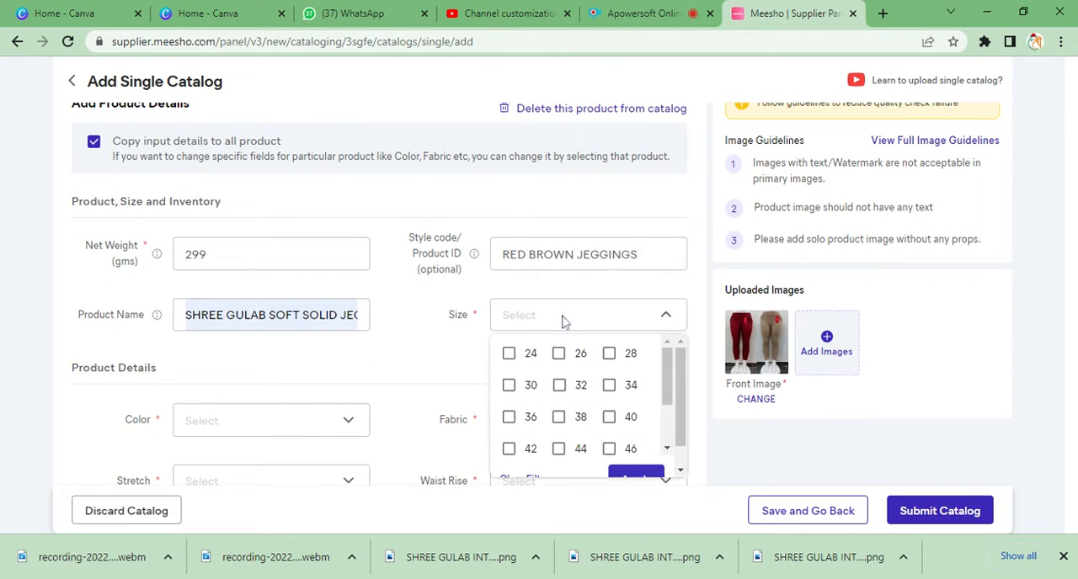
left_click(611, 358)
left_click(510, 387)
left_click(560, 385)
left_click(610, 385)
scroll(540, 358, "down", 2)
scroll(599, 414, "up", 2)
scroll(609, 441, "down", 2)
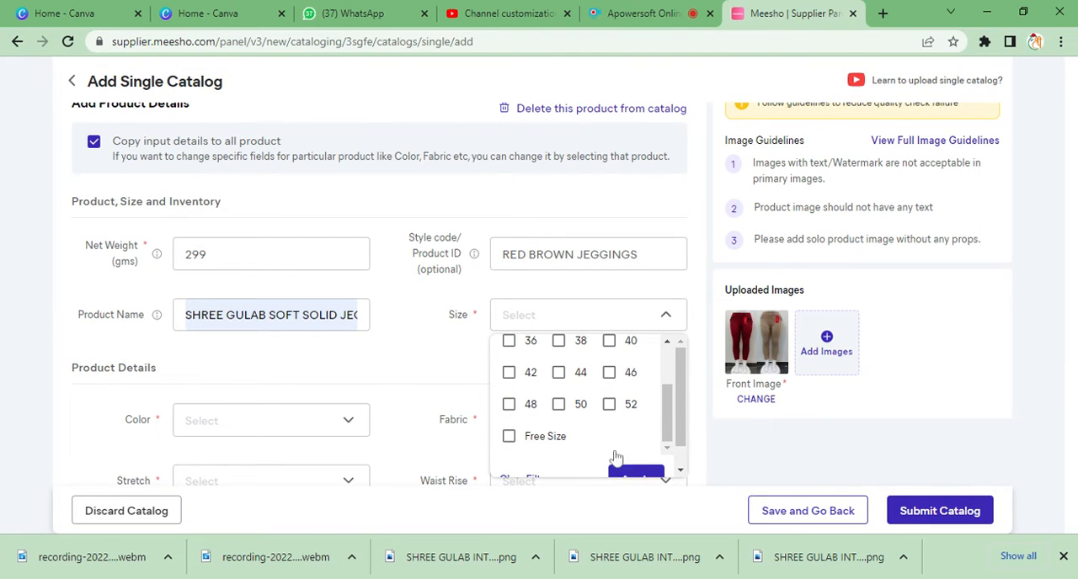
left_click(619, 470)
- Enter an inventory of 5 for sizes 28, 30 and 32, and 4 for size 34
scroll(598, 448, "down", 2)
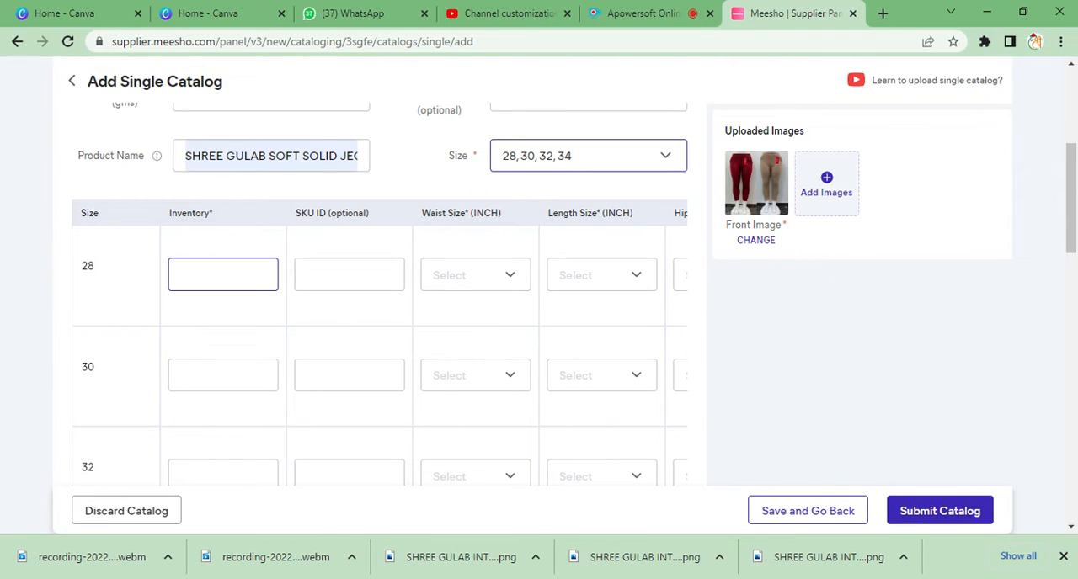
left_click(210, 275)
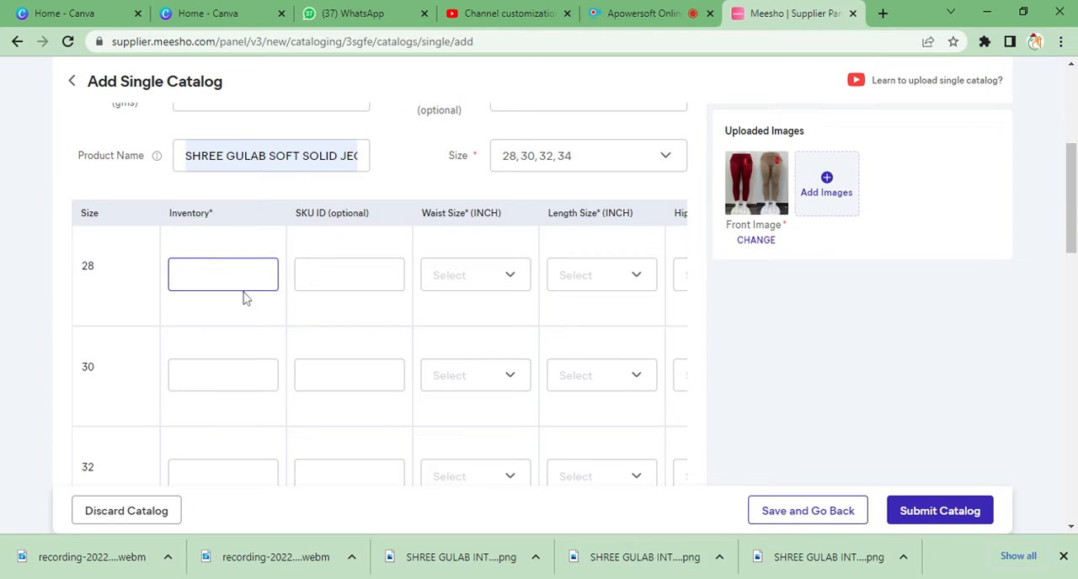
type("5")
left_click(216, 362)
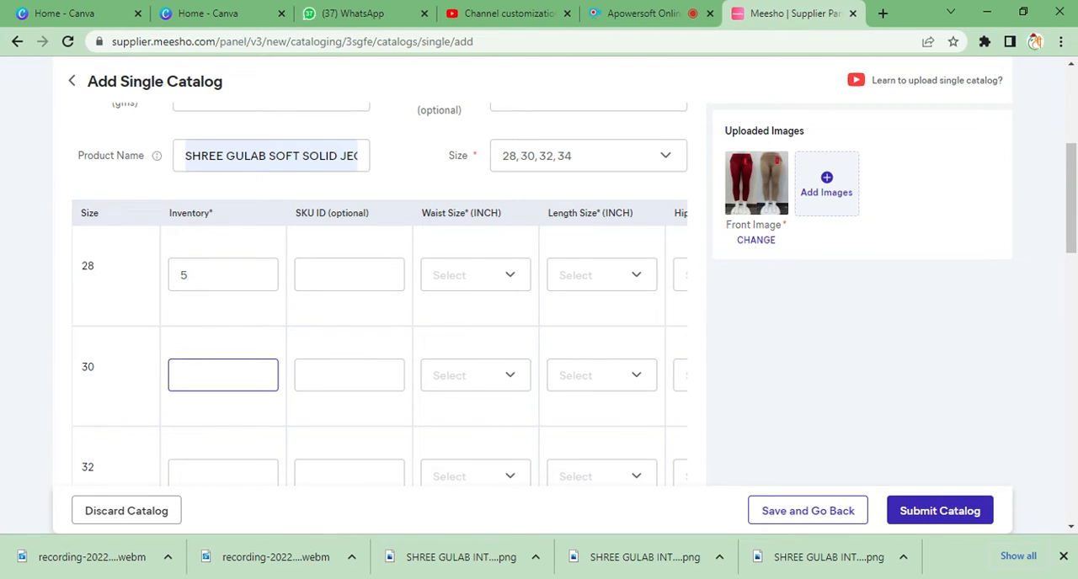
type("5")
scroll(220, 469, "down", 2)
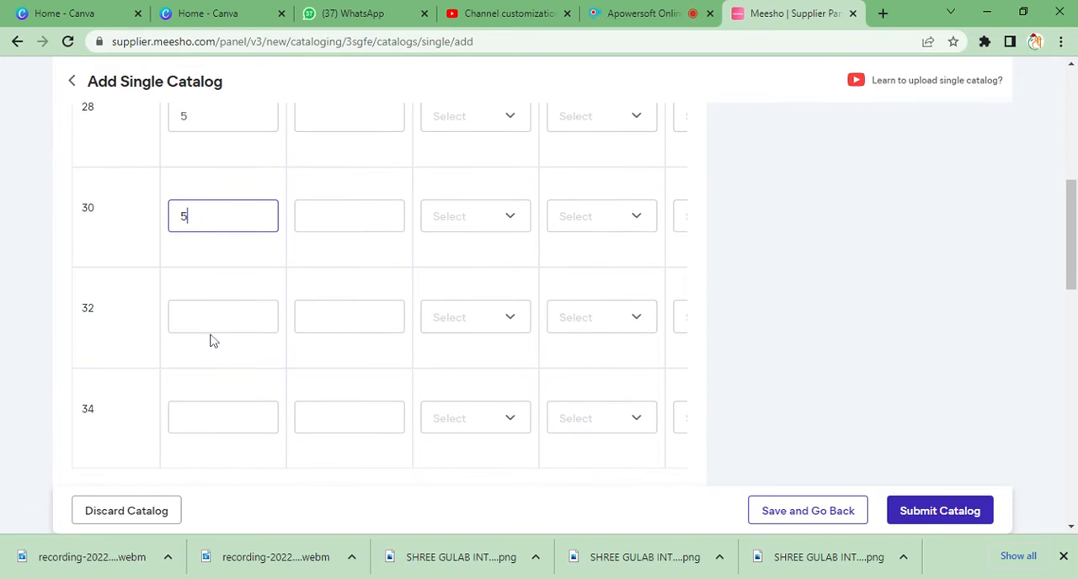
left_click(214, 325)
type("5")
left_click(216, 416)
type("5")
scroll(244, 414, "down", 2)
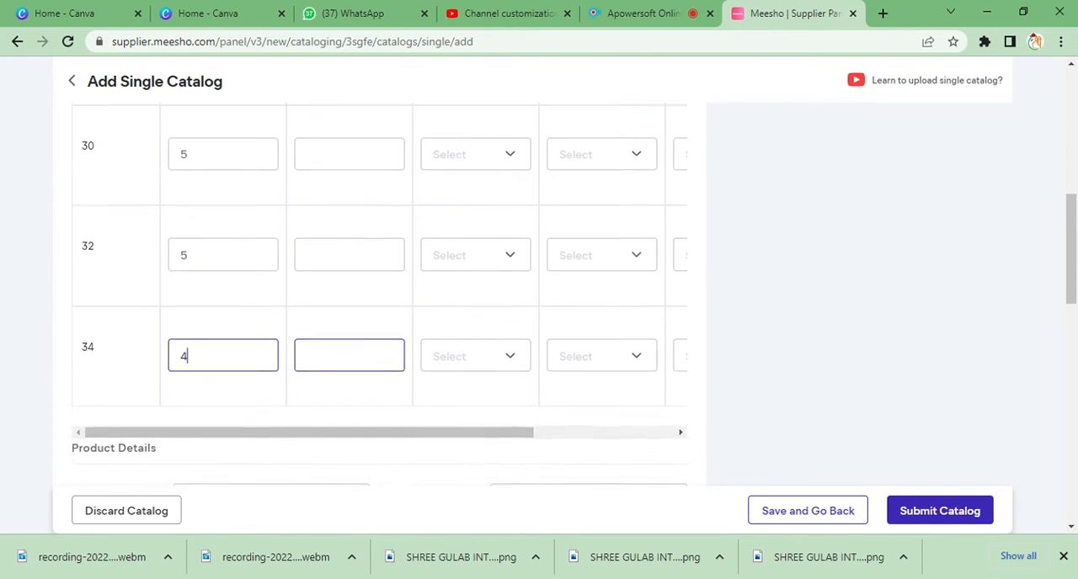
- Enter "RW" as the SKU ID for size 28
scroll(349, 357, "up", 4)
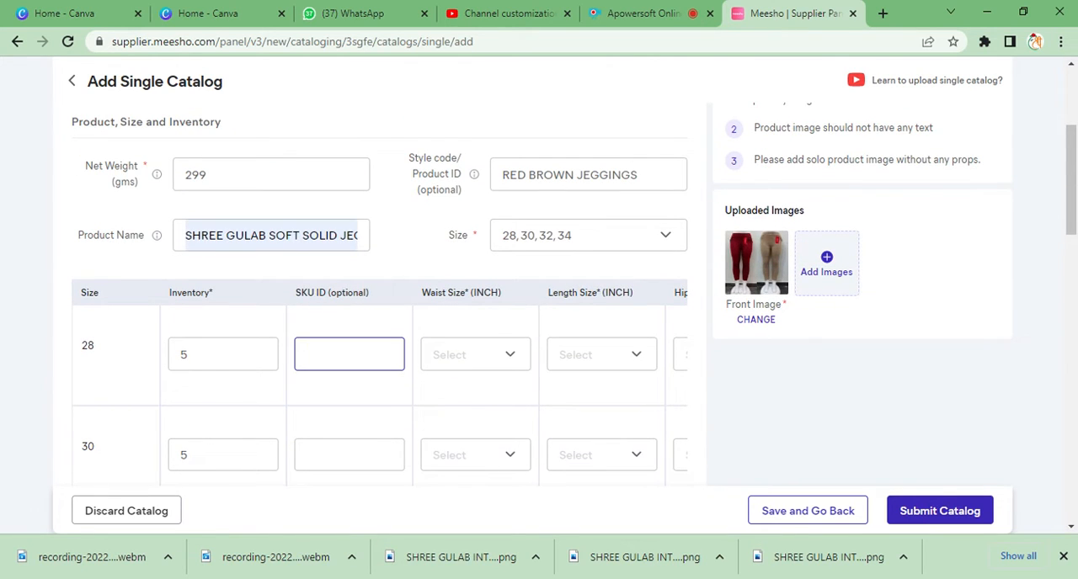
scroll(520, 292, "up", 3)
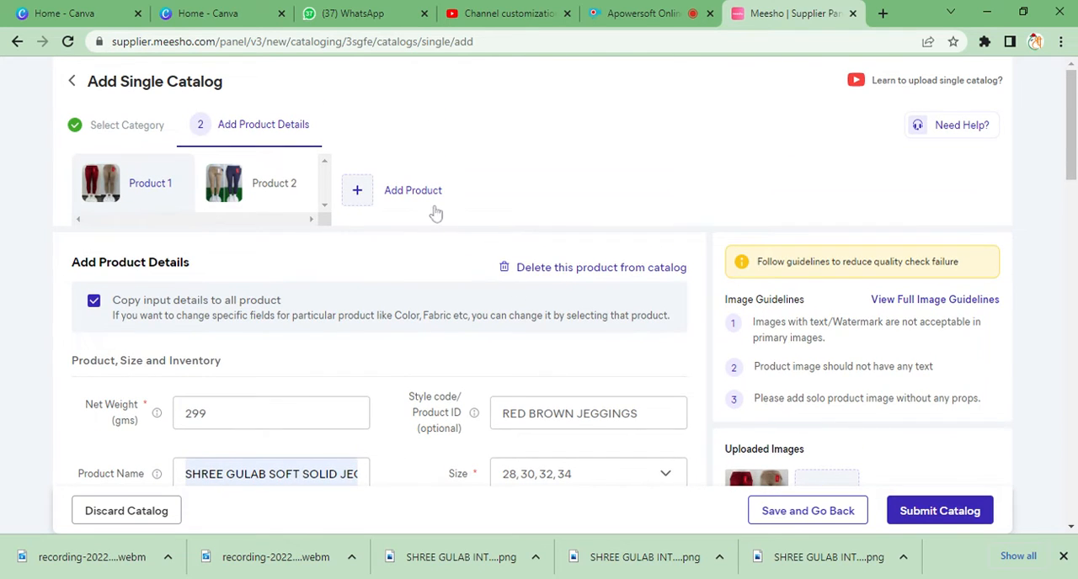
scroll(447, 233, "down", 3)
scroll(354, 368, "up", 1)
scroll(351, 366, "down", 2)
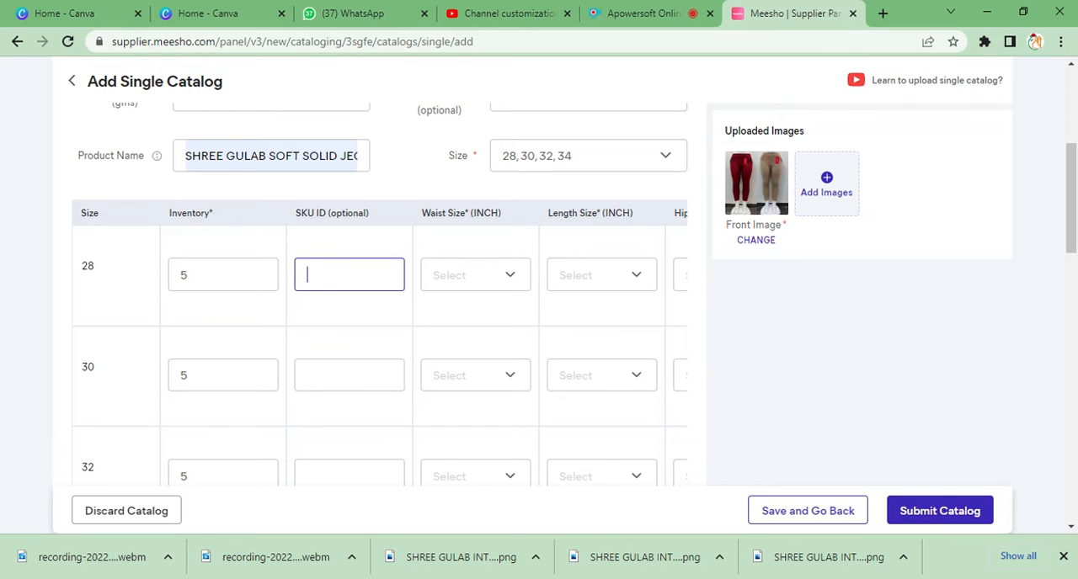
type("RW")
- Copy the SKU ID "RW" from size 28 to sizes 30, 32 and 34
key("ctrl+a")
key("ctrl+c")
left_click(347, 375)
key("ctrl+v")
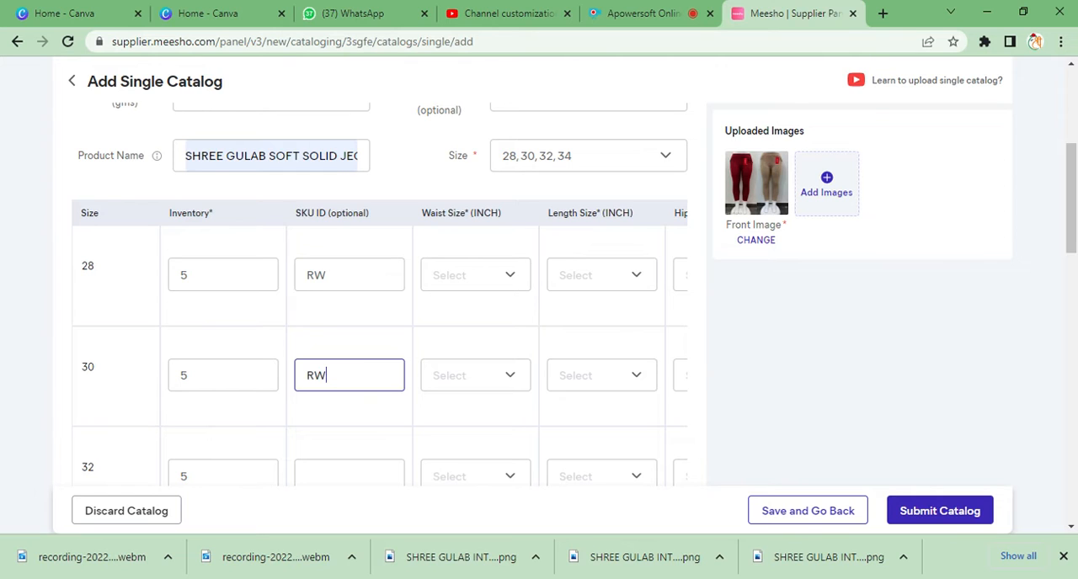
left_click(354, 467)
key("ctrl+v")
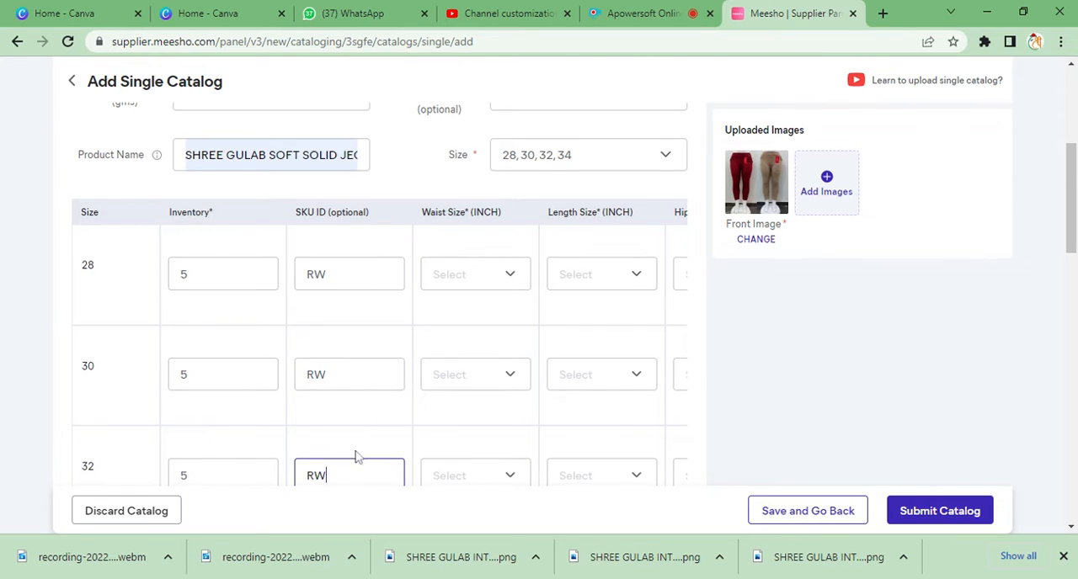
scroll(356, 452, "down", 2)
left_click(358, 417)
key("ctrl+v")
- Set the waist size to 28 inches for size 28 and 30 inches for size 30
scroll(379, 404, "up", 4)
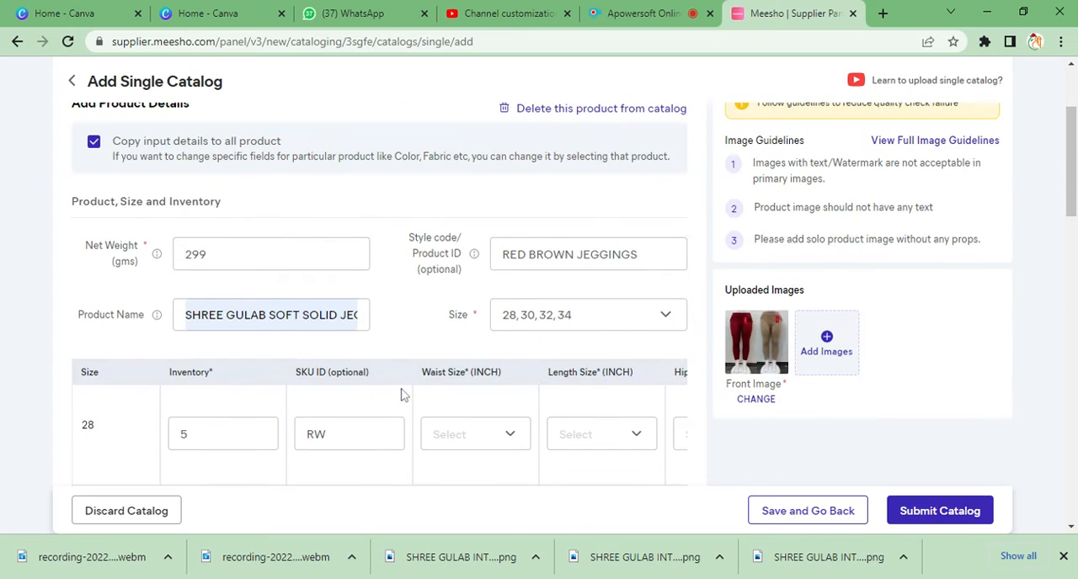
scroll(455, 404, "down", 2)
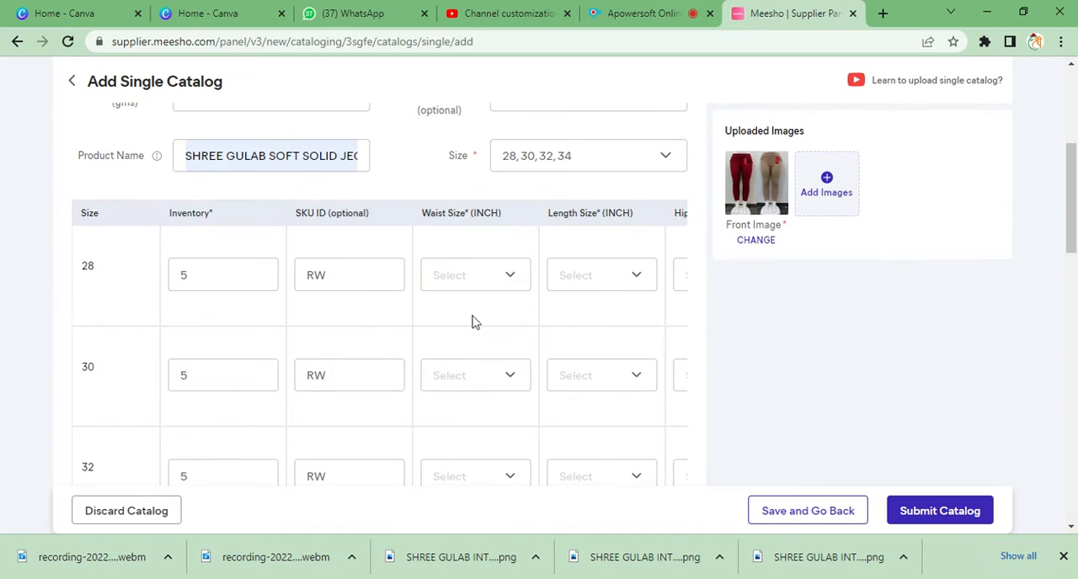
left_click(509, 277)
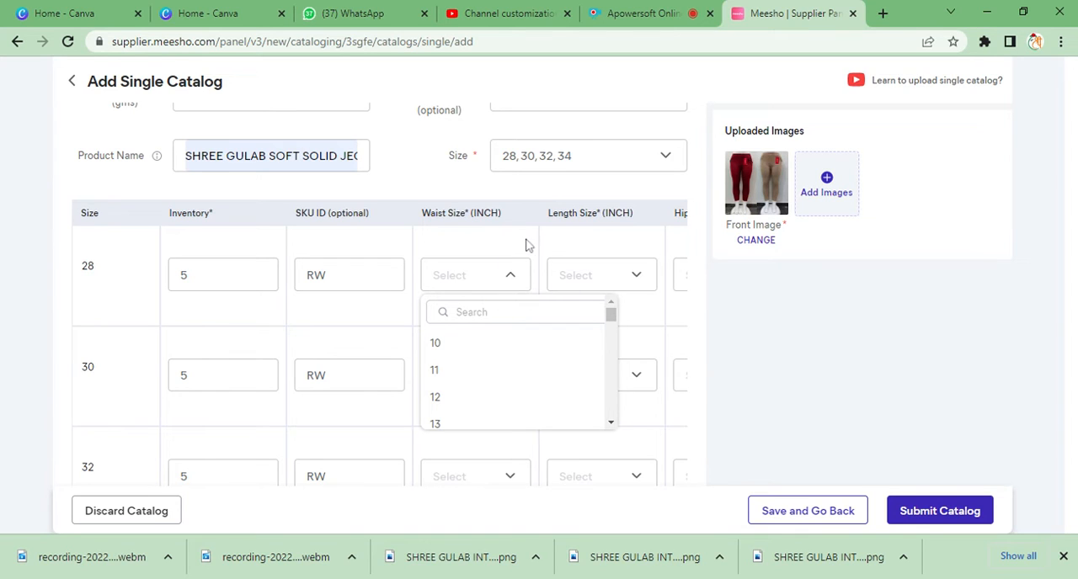
scroll(499, 413, "down", 3)
scroll(497, 411, "down", 1)
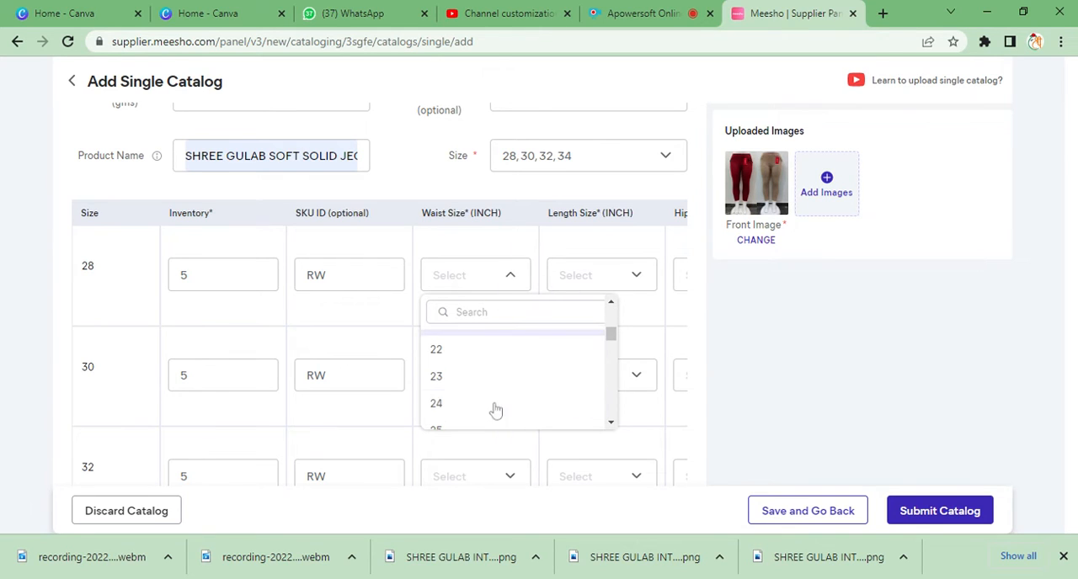
scroll(485, 411, "down", 1)
scroll(480, 392, "down", 2)
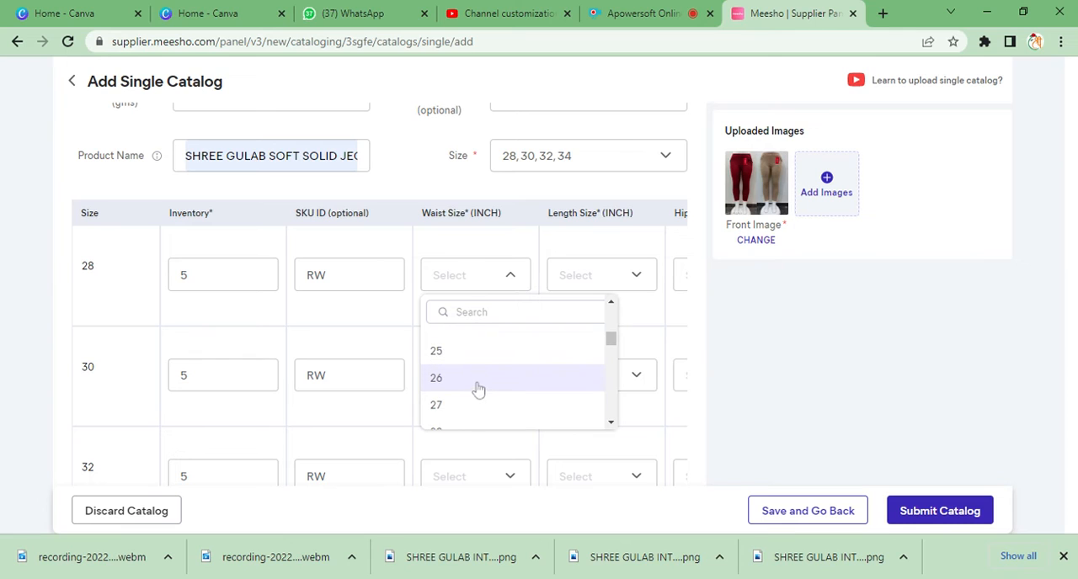
scroll(481, 367, "up", 1)
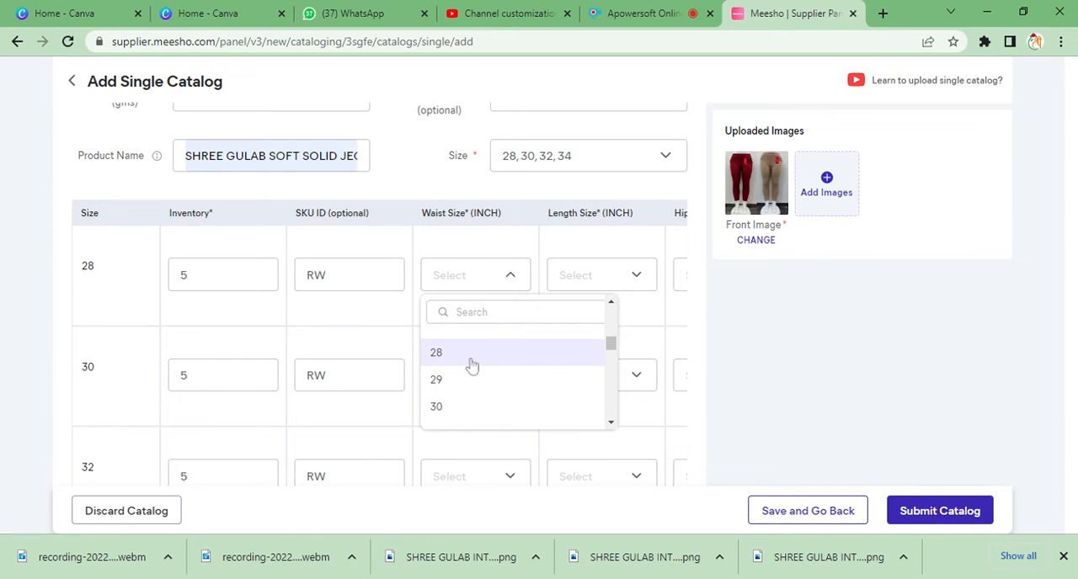
left_click(470, 354)
left_click(515, 385)
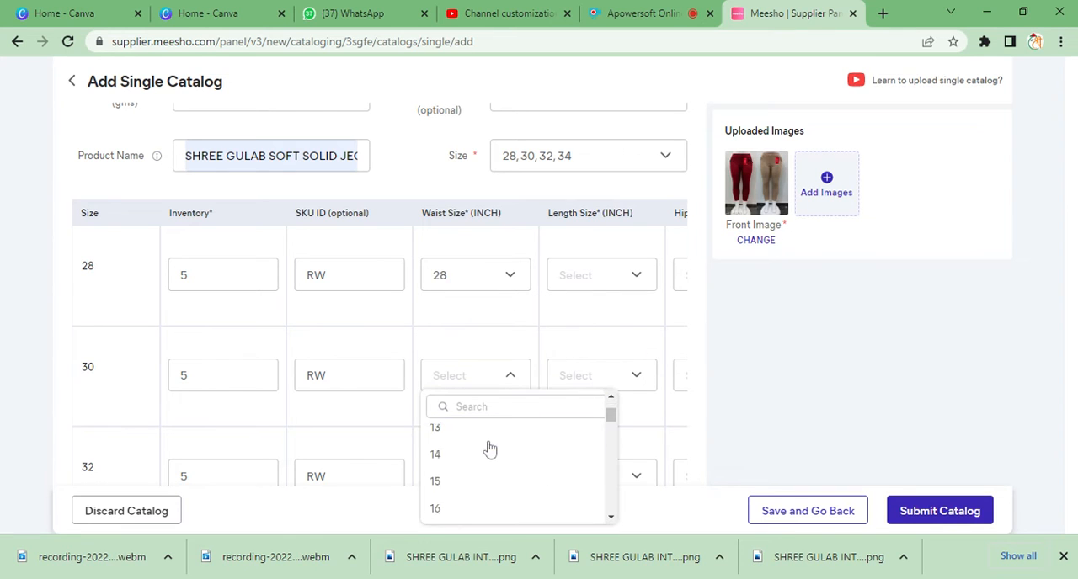
scroll(486, 447, "down", 5)
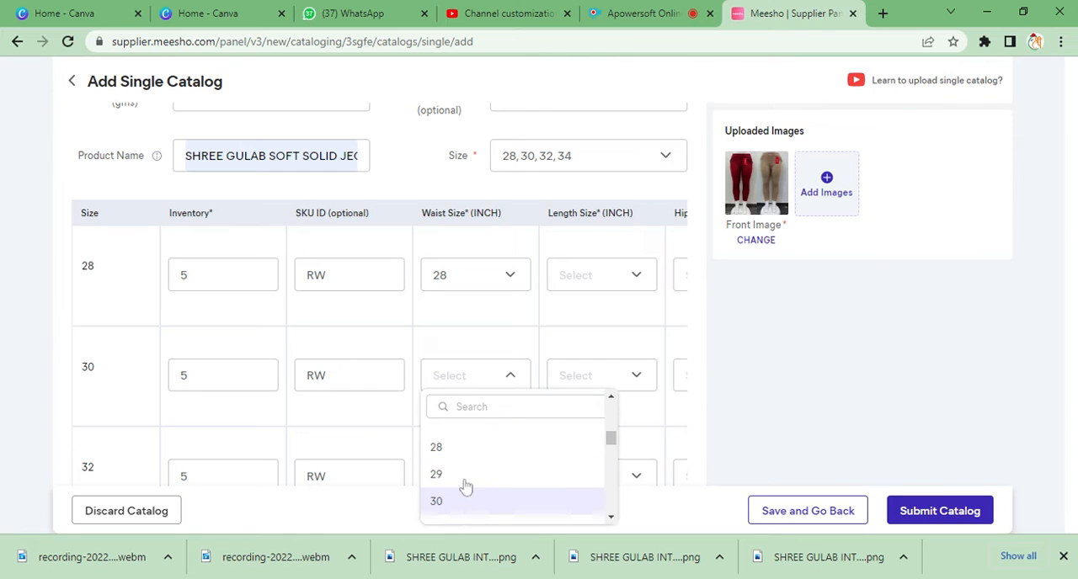
left_click(464, 501)
- Set the waist size to 32 inches for size 32 and 34 inches for size 34
scroll(462, 438, "down", 2)
left_click(488, 333)
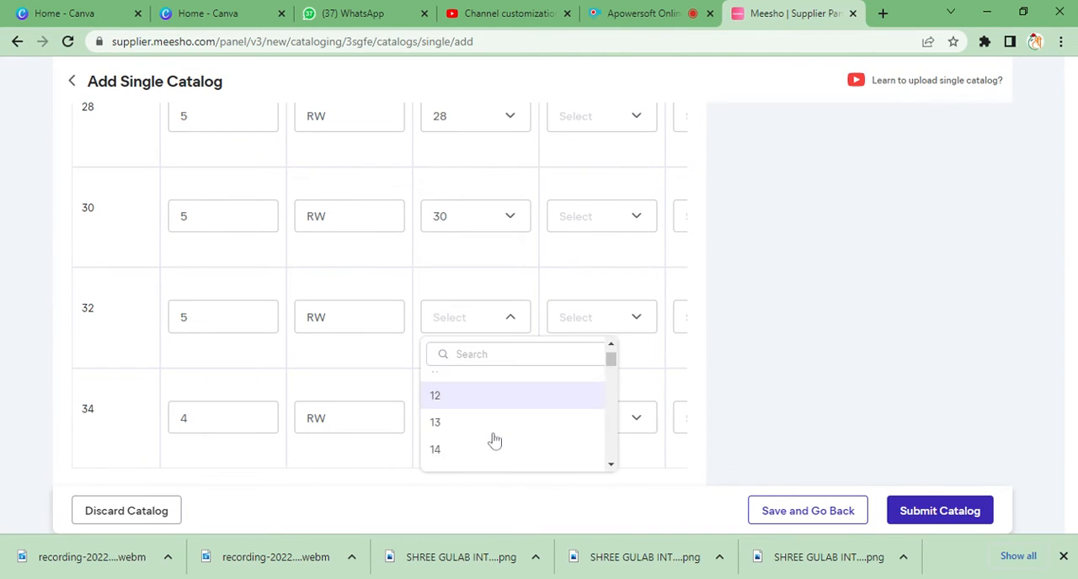
scroll(491, 440, "down", 8)
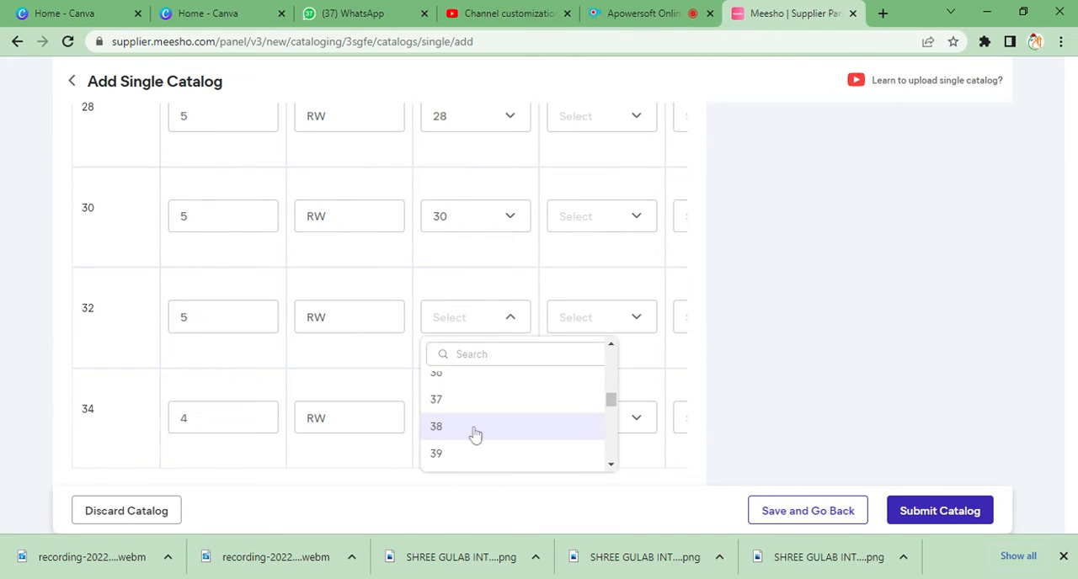
scroll(471, 425, "up", 1)
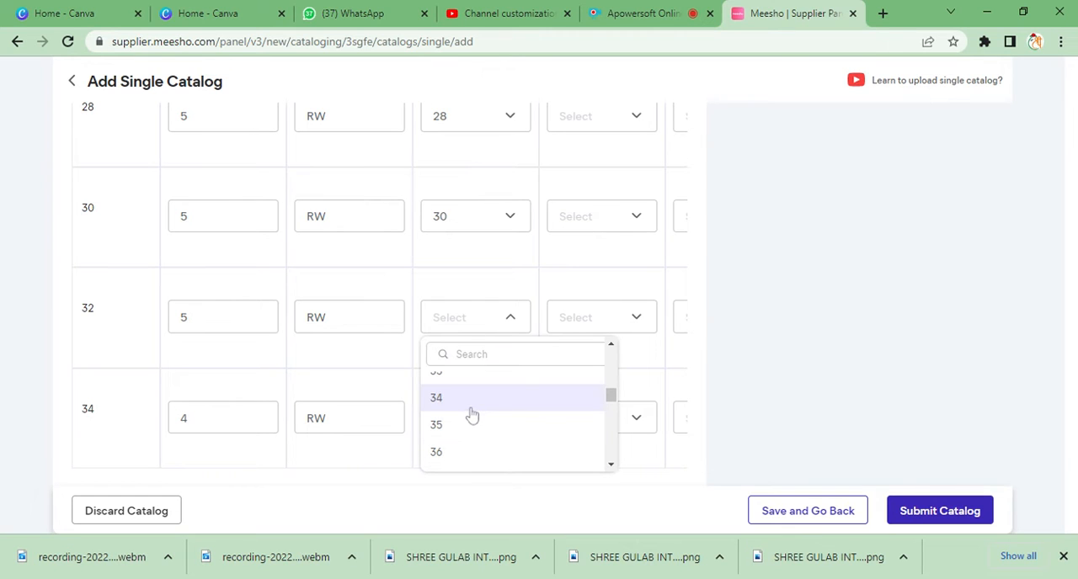
scroll(471, 426, "up", 2)
scroll(471, 434, "down", 1)
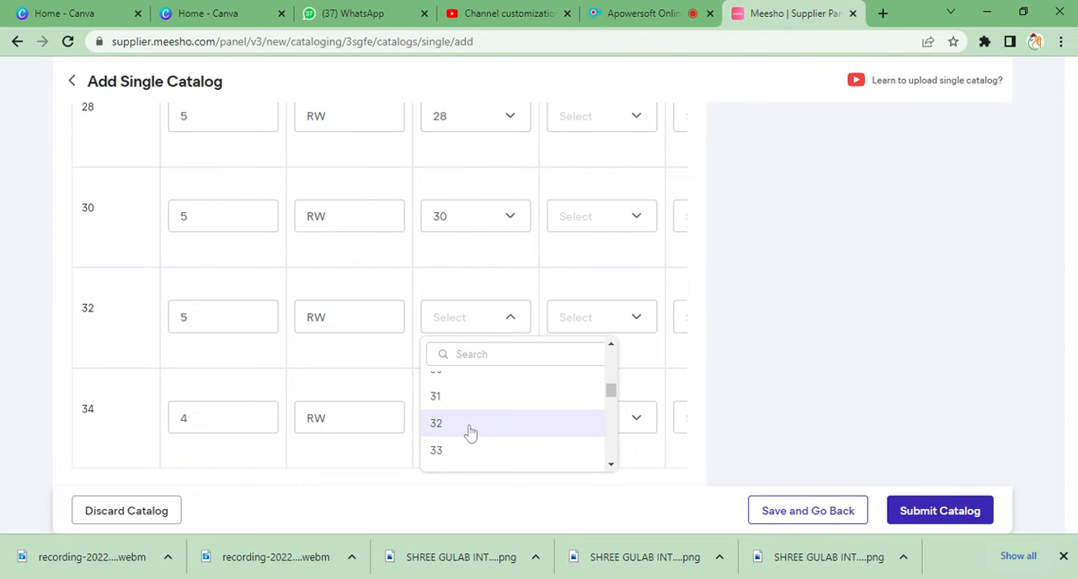
left_click(455, 426)
scroll(491, 323, "down", 2)
left_click(489, 262)
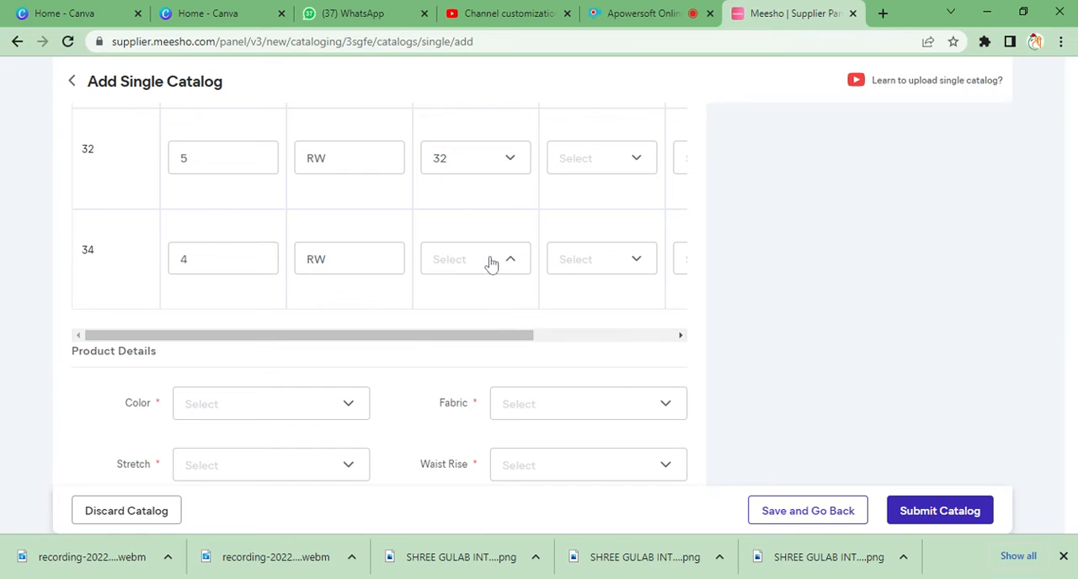
scroll(482, 360, "down", 7)
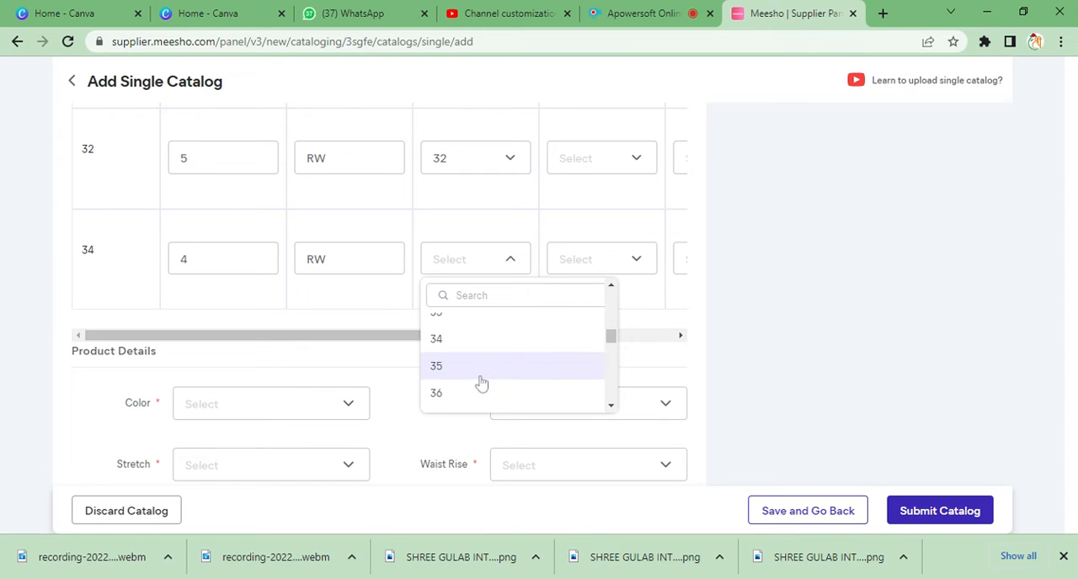
left_click(511, 338)
- Set the length size to 36 inches for both size 28 and size 30
scroll(635, 219, "up", 2)
scroll(636, 218, "up", 1)
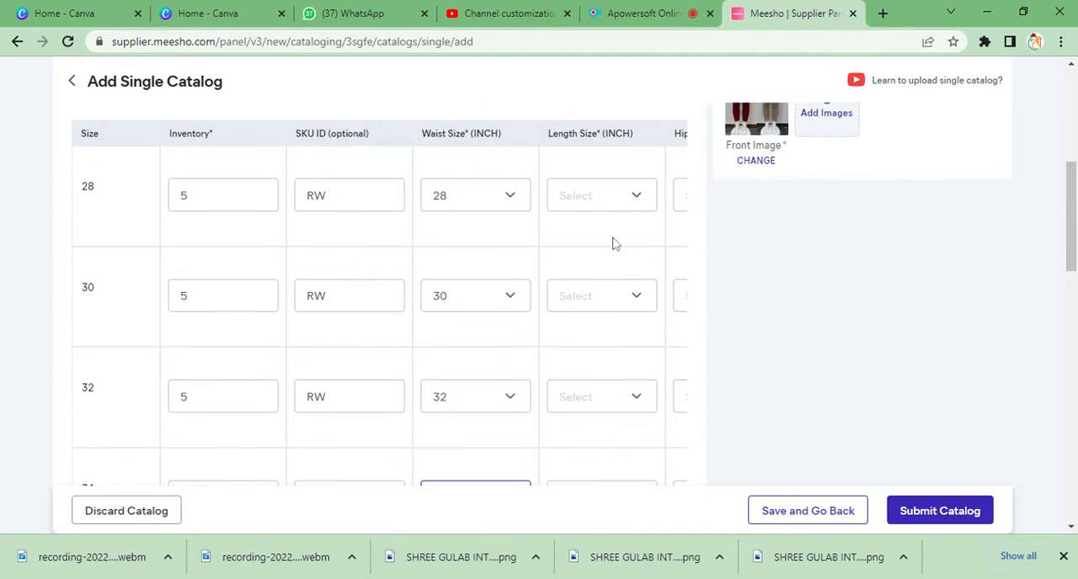
left_click(636, 195)
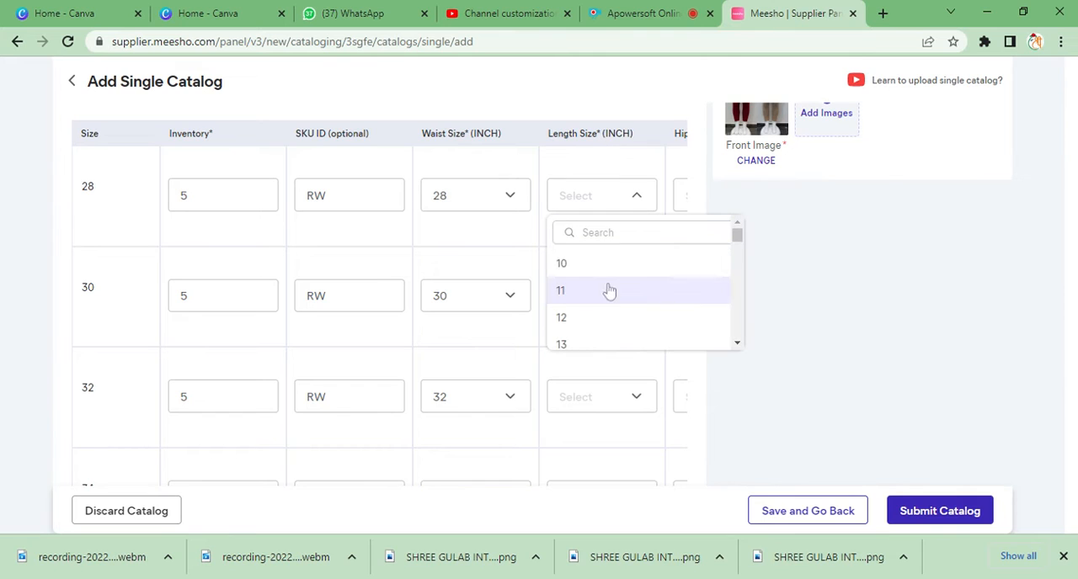
scroll(606, 295, "down", 9)
scroll(607, 305, "down", 6)
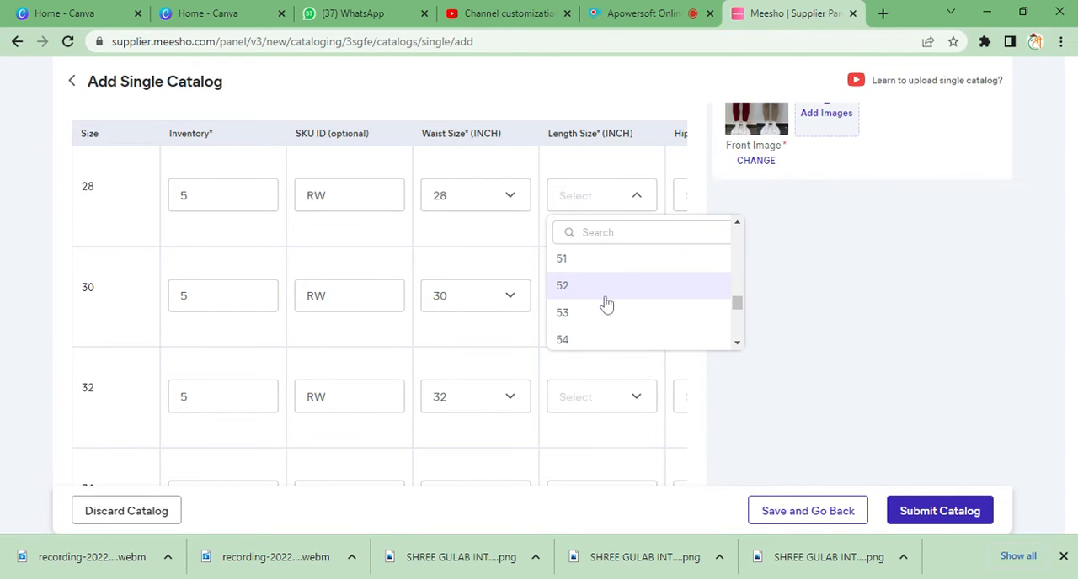
scroll(607, 303, "up", 6)
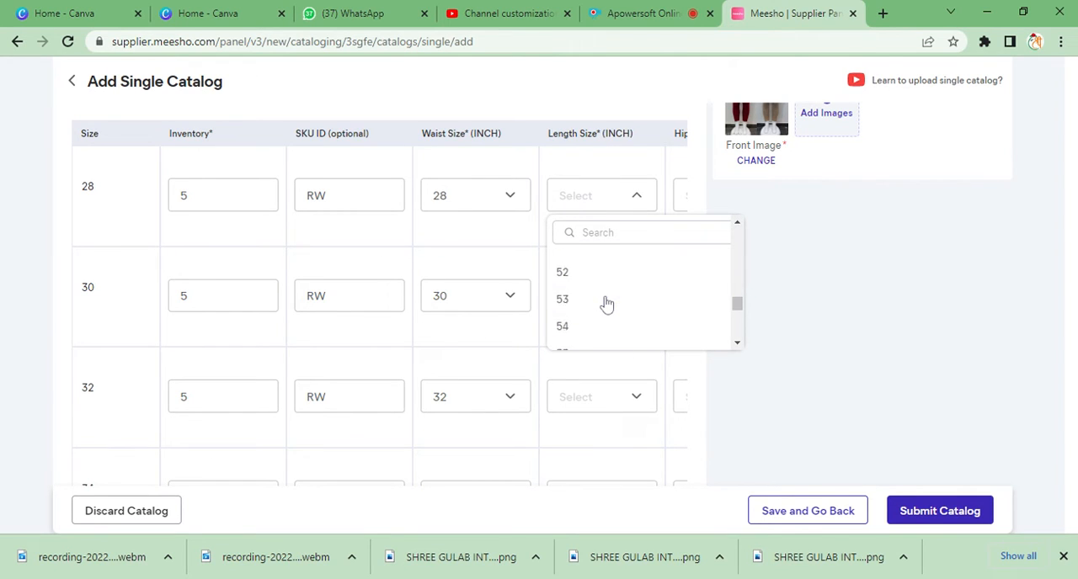
scroll(600, 299, "up", 2)
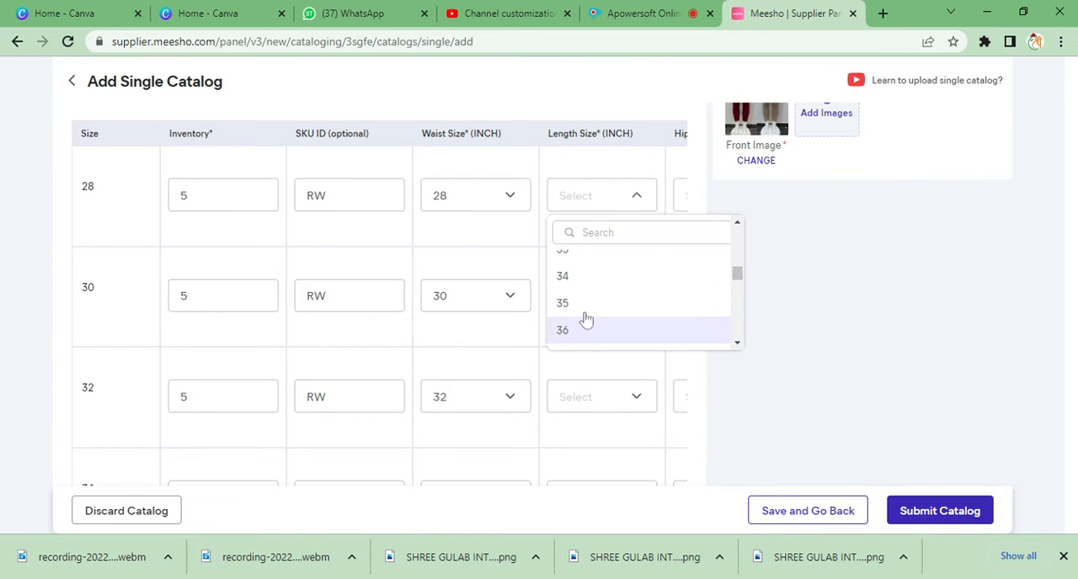
left_click(587, 328)
left_click(601, 295)
scroll(596, 390, "down", 2)
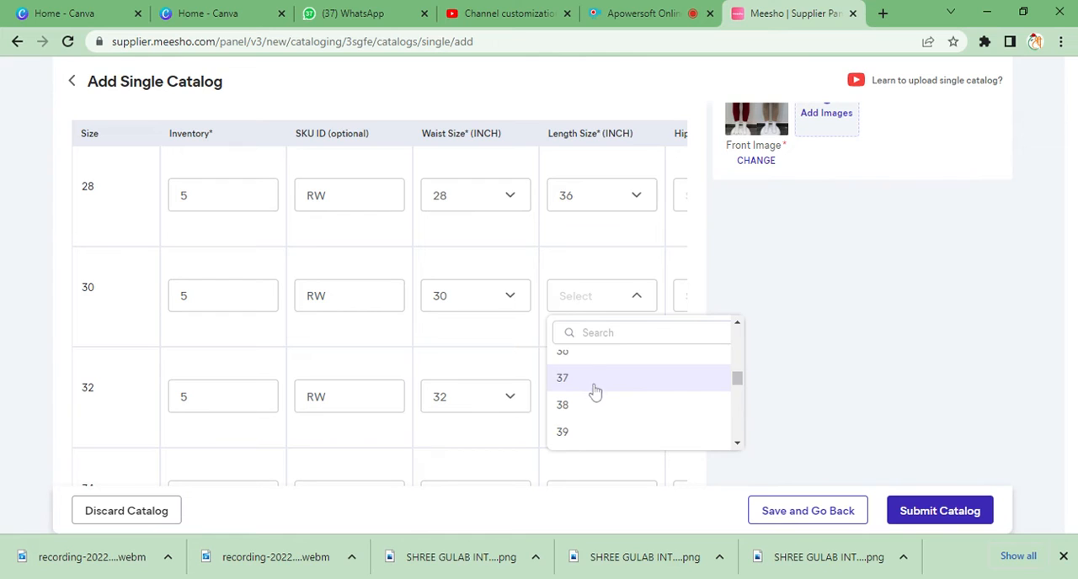
left_click(590, 367)
- Set the length size to 36 inches for both size 32 and size 34
left_click(588, 390)
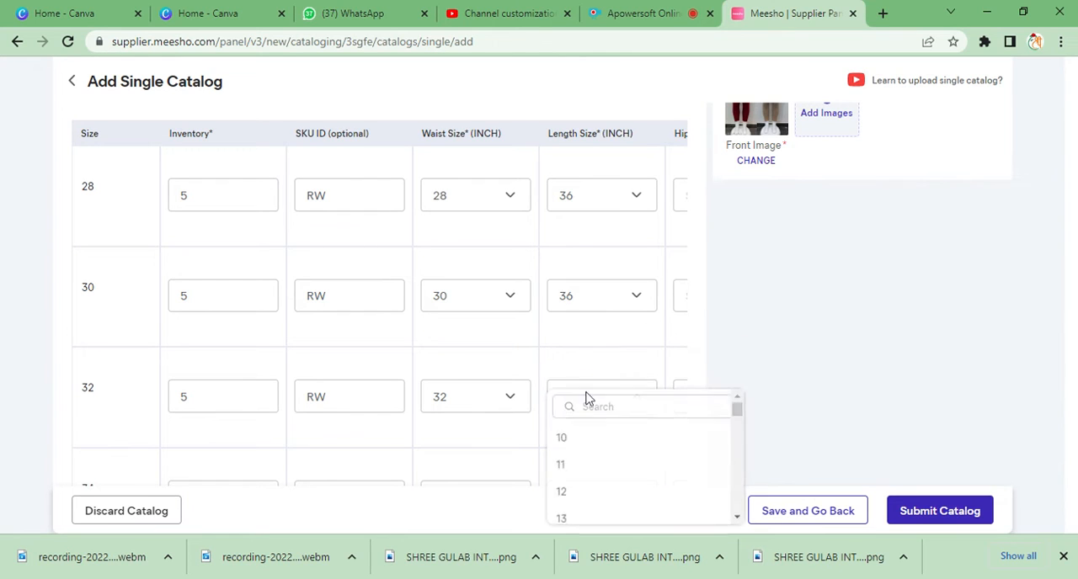
scroll(583, 470, "down", 3)
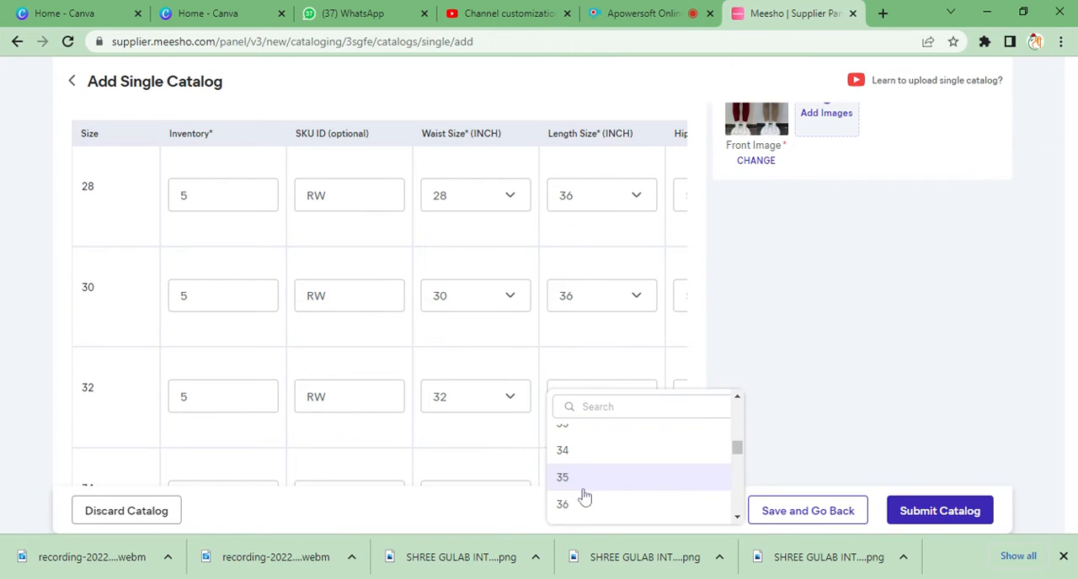
left_click(587, 511)
scroll(586, 320, "down", 2)
left_click(586, 335)
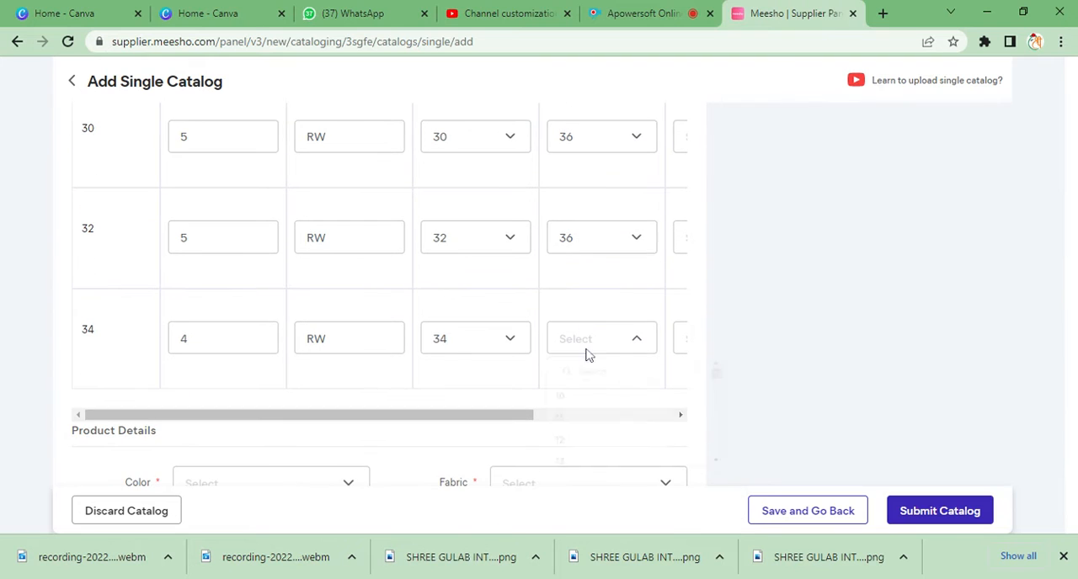
scroll(590, 421, "down", 6)
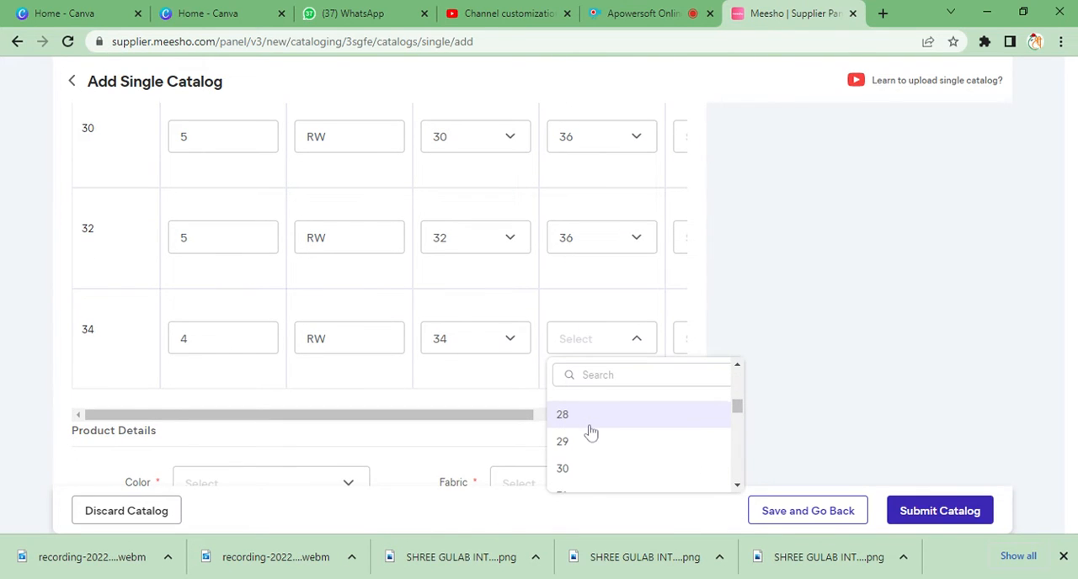
scroll(591, 431, "down", 3)
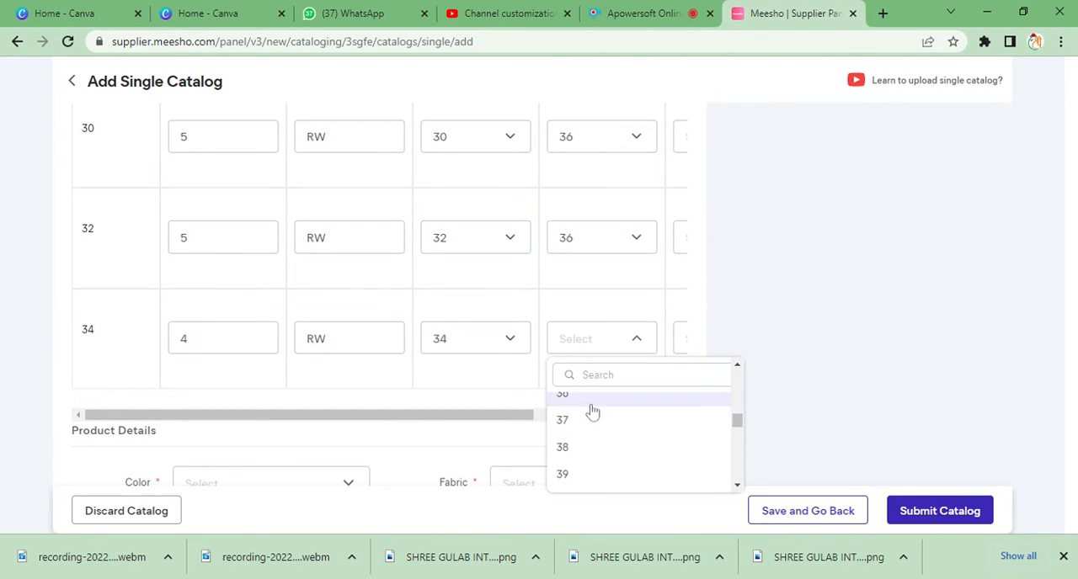
left_click(594, 394)
- Review the measurement table's remaining columns for all sizes and the product details fields below it
scroll(588, 425, "right", 3)
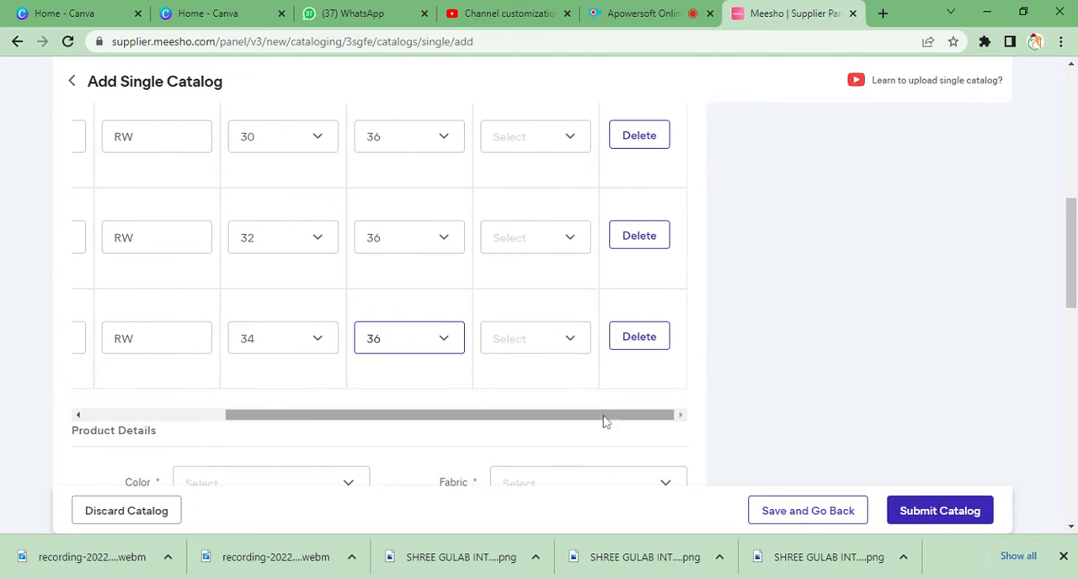
scroll(597, 312, "up", 4)
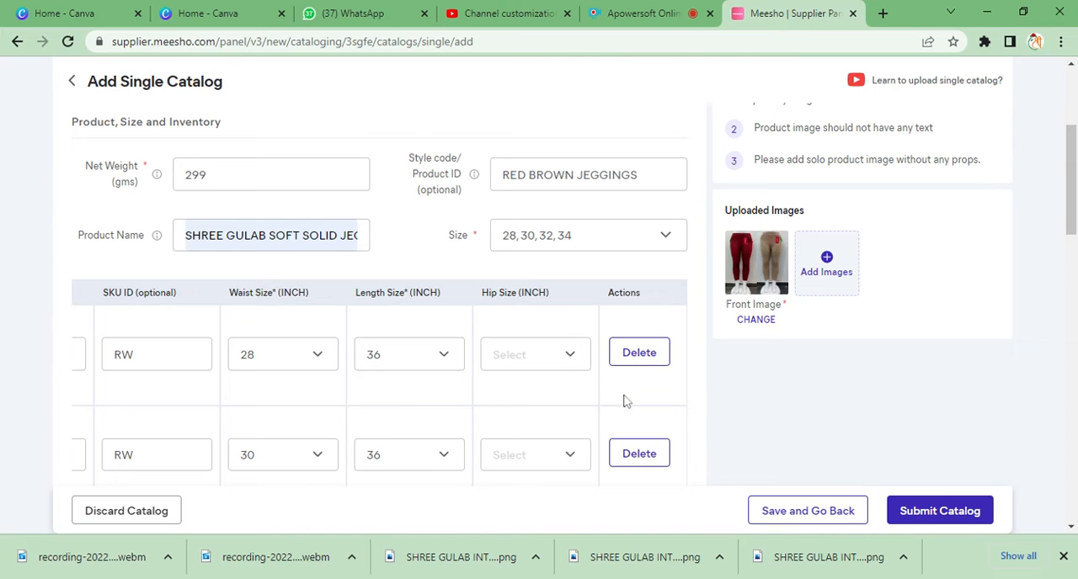
scroll(552, 321, "down", 1)
scroll(556, 320, "down", 3)
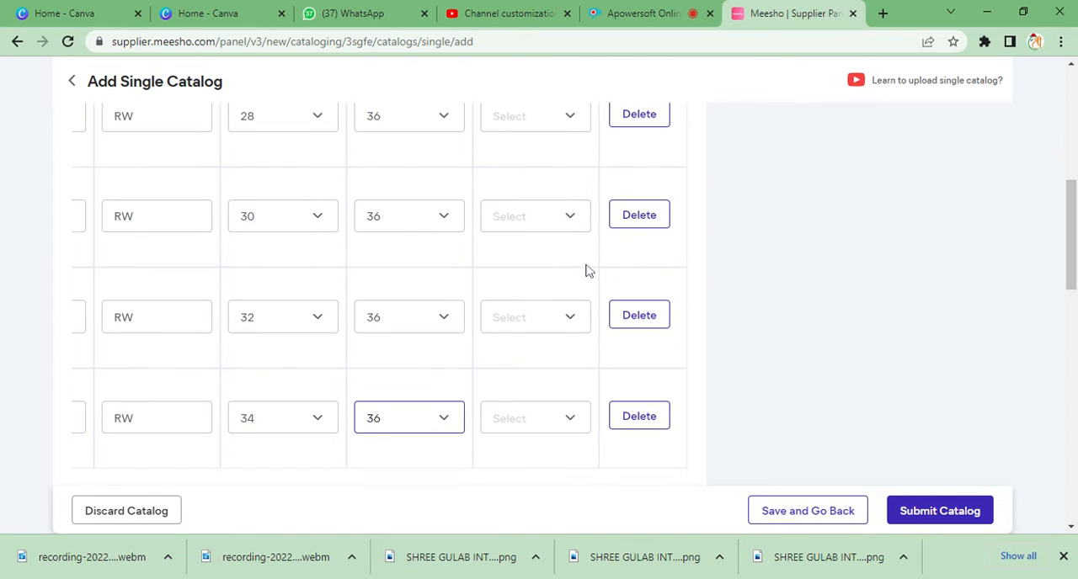
scroll(525, 289, "down", 3)
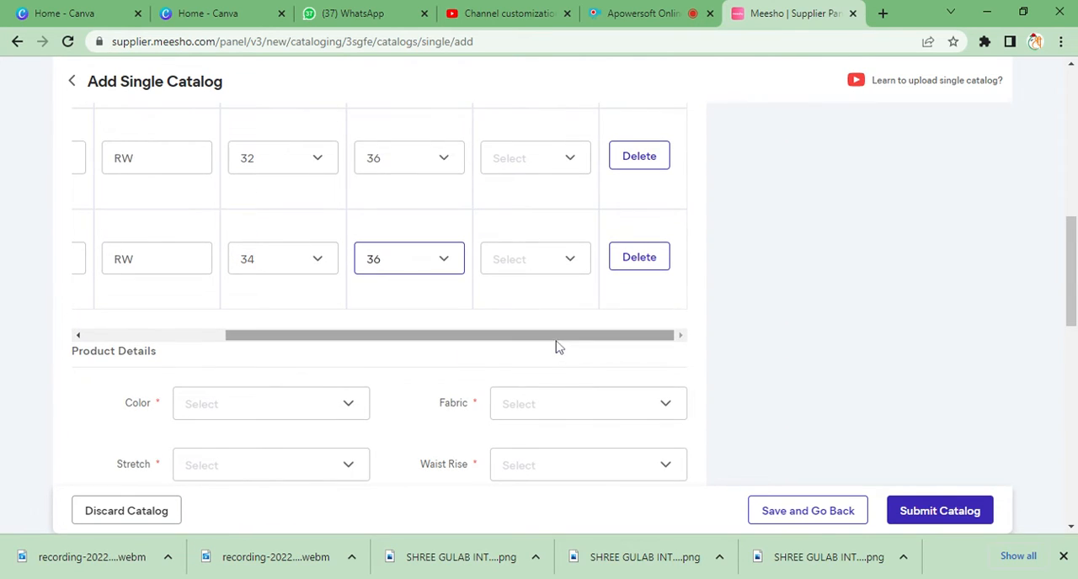
left_click_drag(556, 338, 432, 338)
scroll(488, 278, "down", 3)
scroll(494, 266, "down", 2)
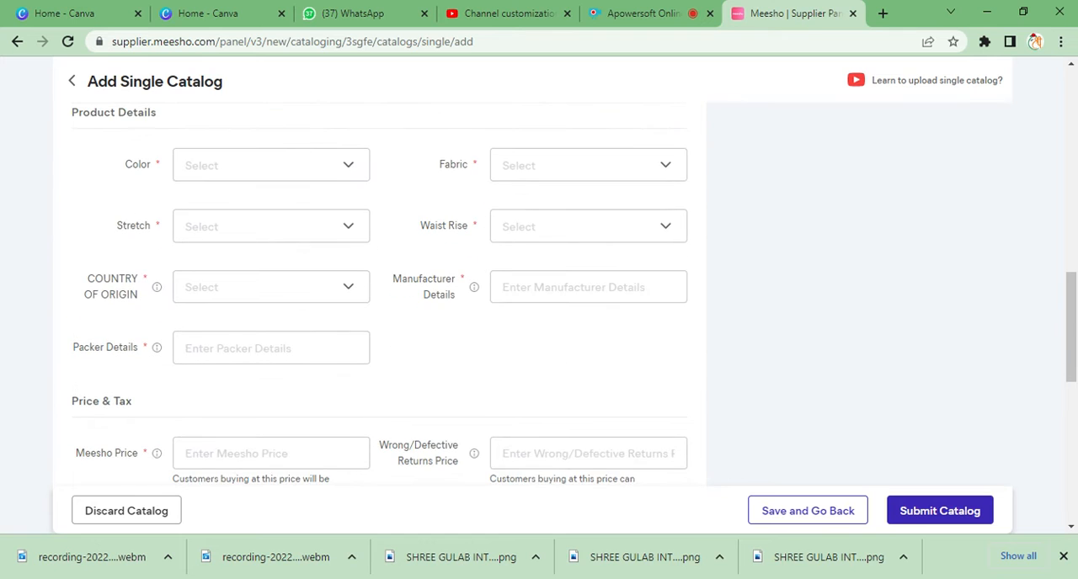
scroll(378, 152, "up", 3)
left_click_drag(383, 255, 287, 255)
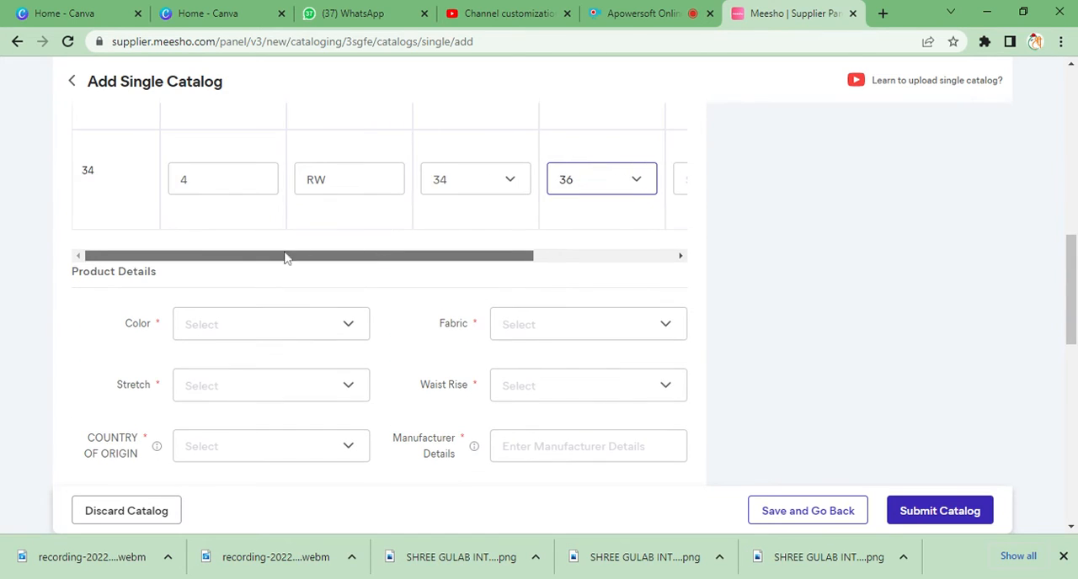
scroll(346, 202, "up", 1)
scroll(345, 337, "down", 1)
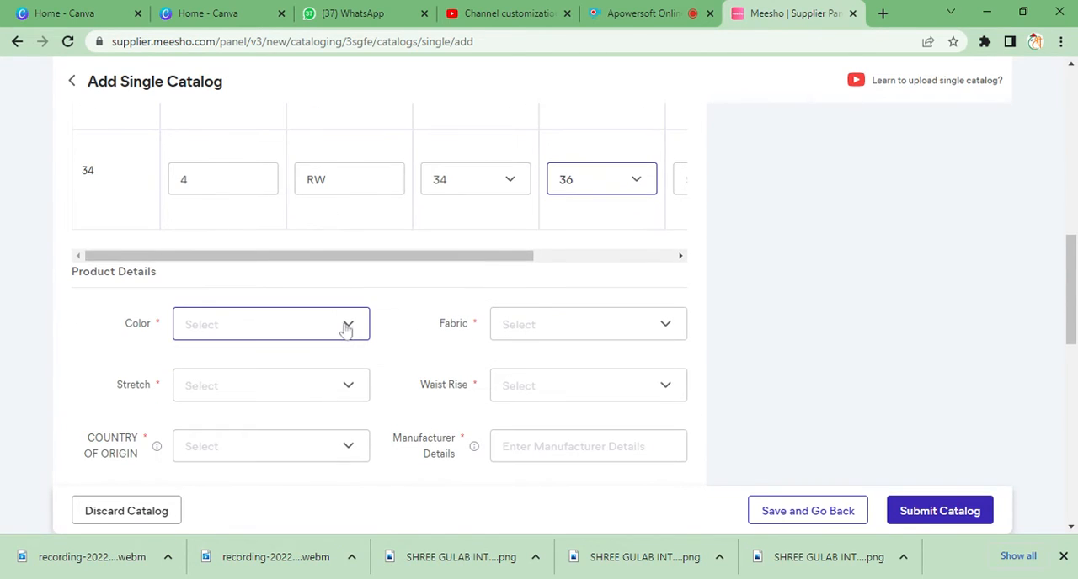
- Set the product's color to Multicolor and its fabric to Cotton Blend
left_click(343, 330)
scroll(305, 418, "down", 5)
scroll(306, 419, "down", 3)
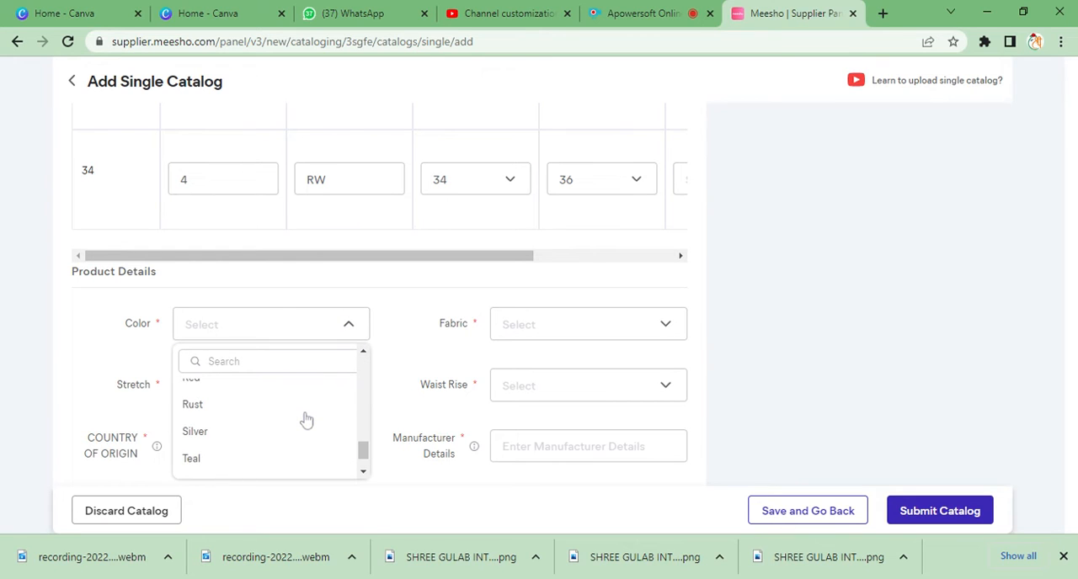
scroll(314, 414, "up", 4)
left_click(313, 408)
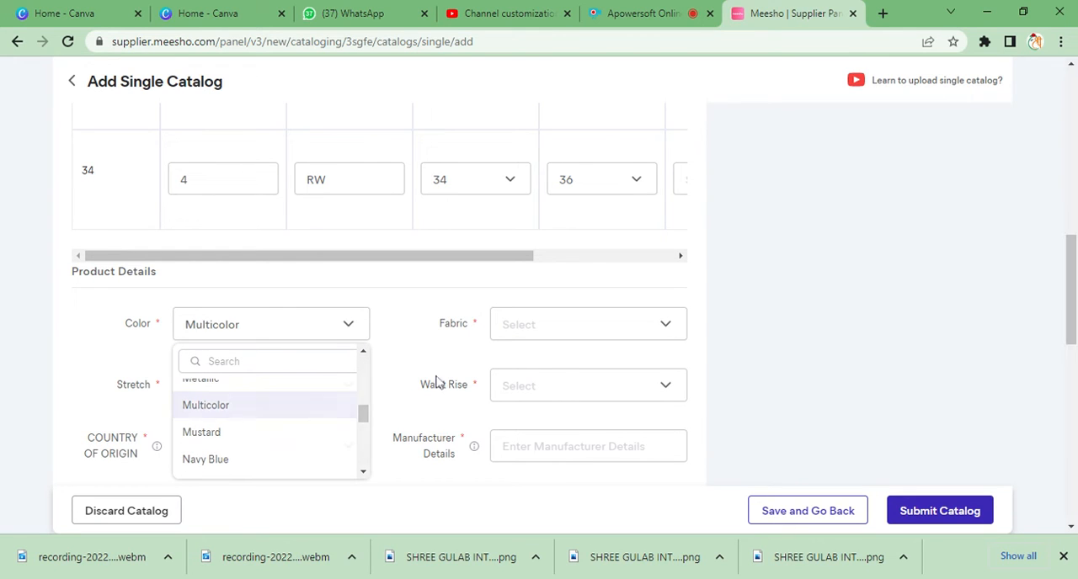
left_click(570, 333)
scroll(546, 426, "down", 3)
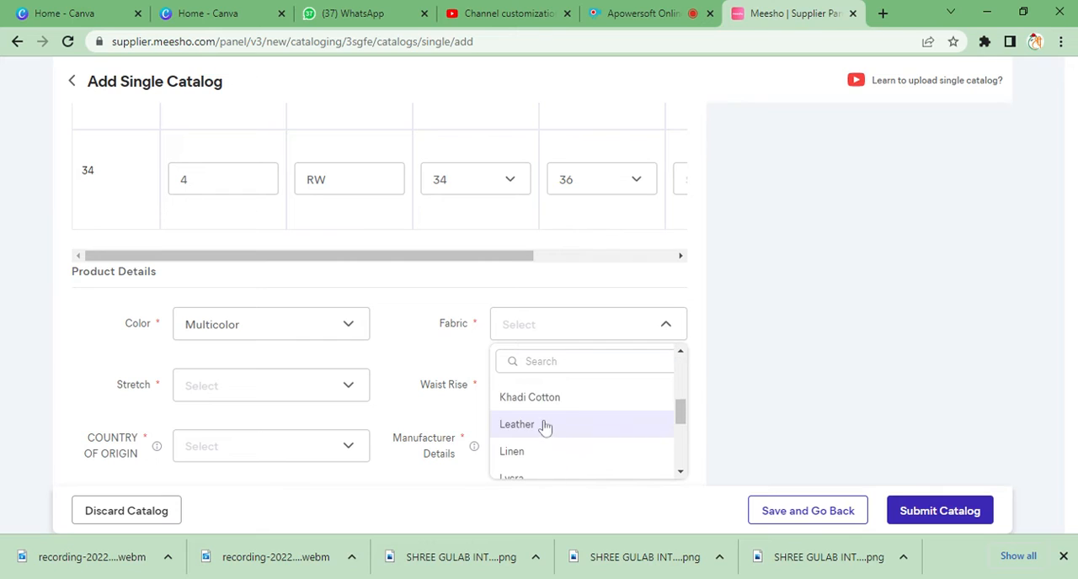
scroll(546, 426, "up", 2)
left_click(552, 399)
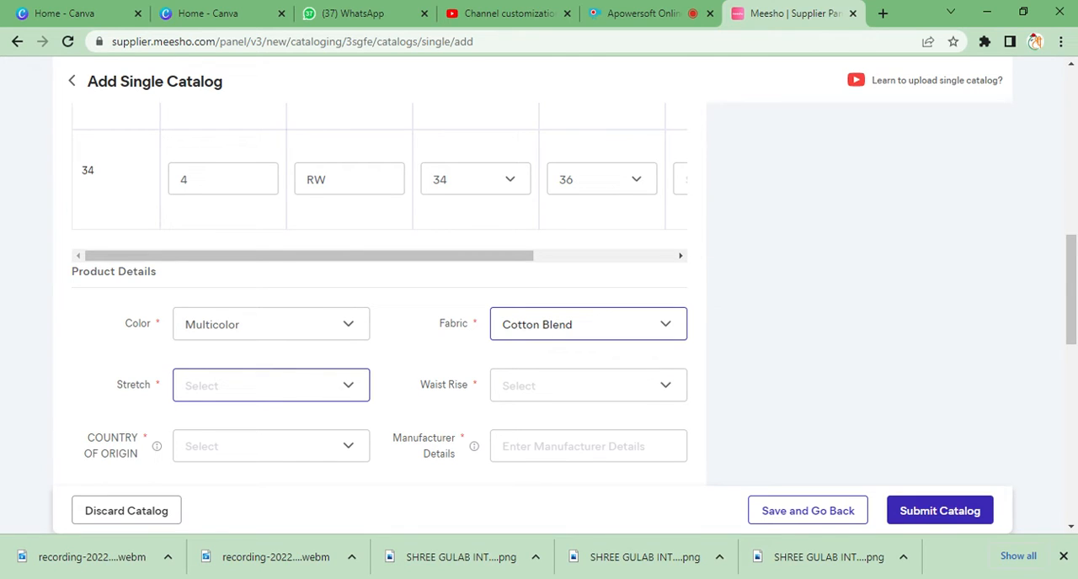
- Set the stretch attribute to Stretchable and the waist rise to Mid Rise
left_click(329, 399)
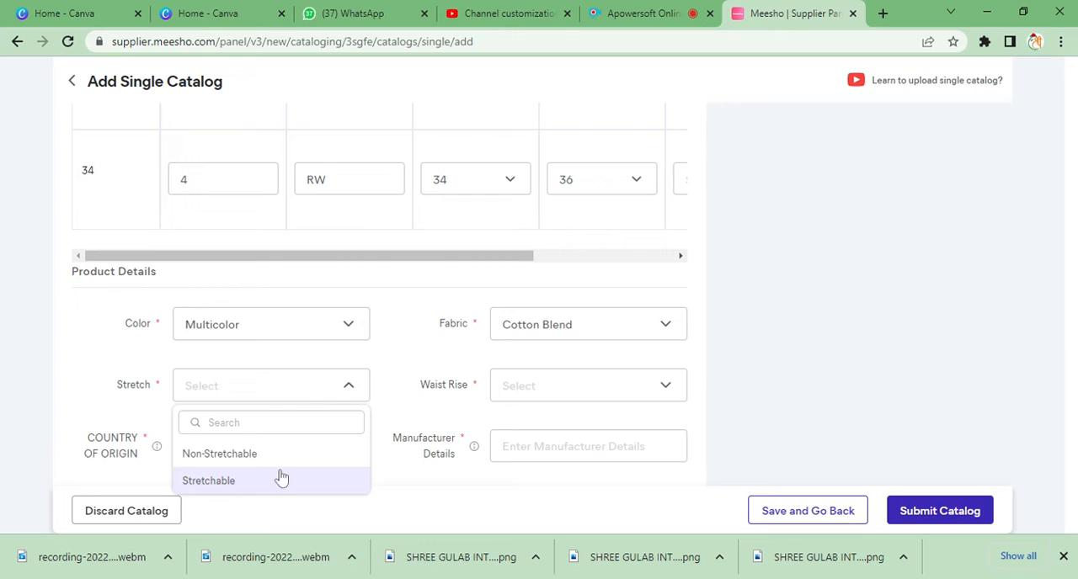
left_click(318, 477)
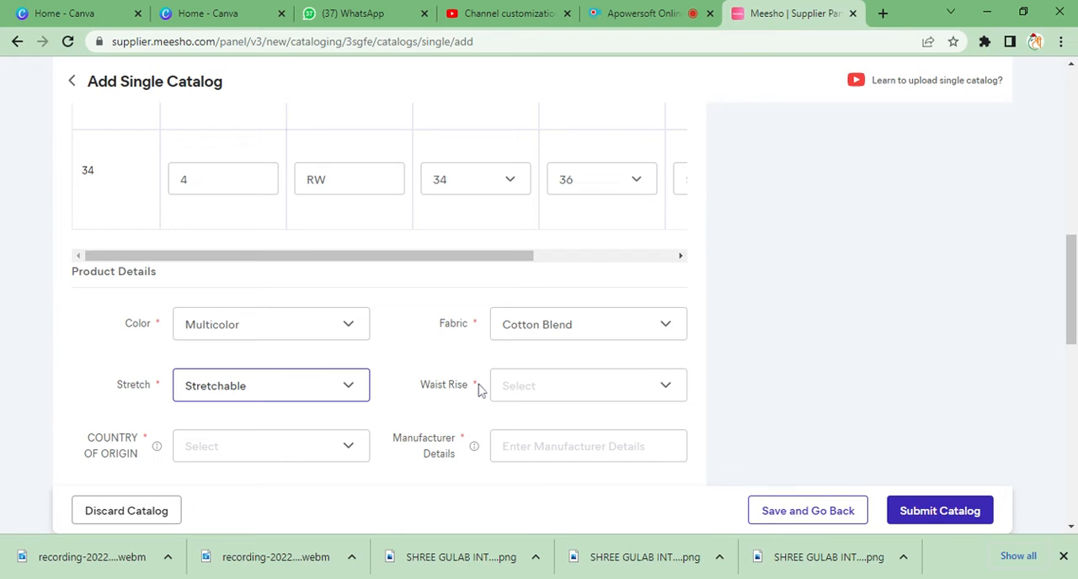
left_click(531, 396)
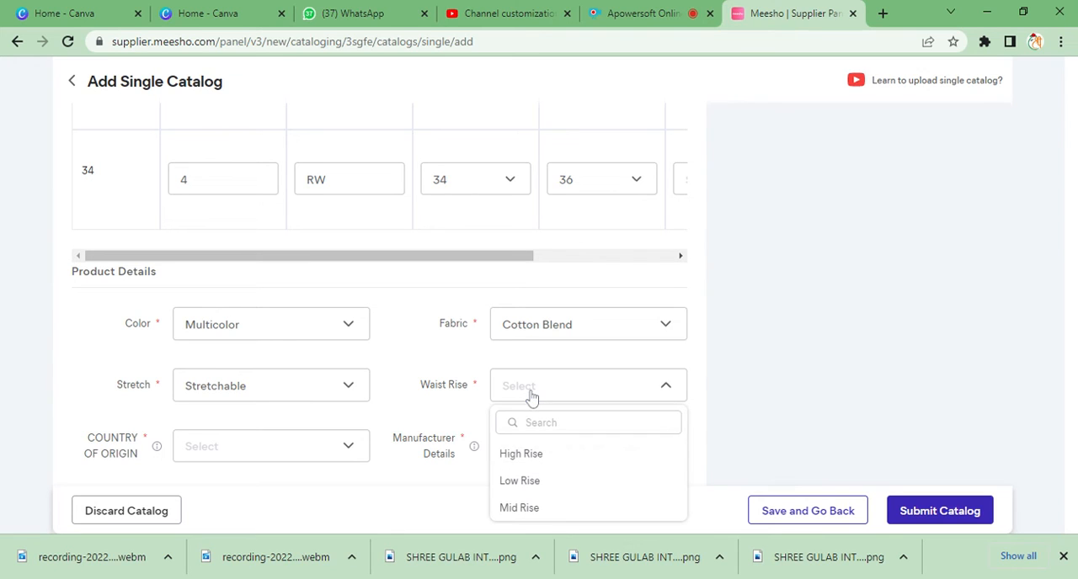
left_click(568, 508)
- Fill in the manufacturer details with "Shree gulab" and set the country of origin to India
left_click(560, 446)
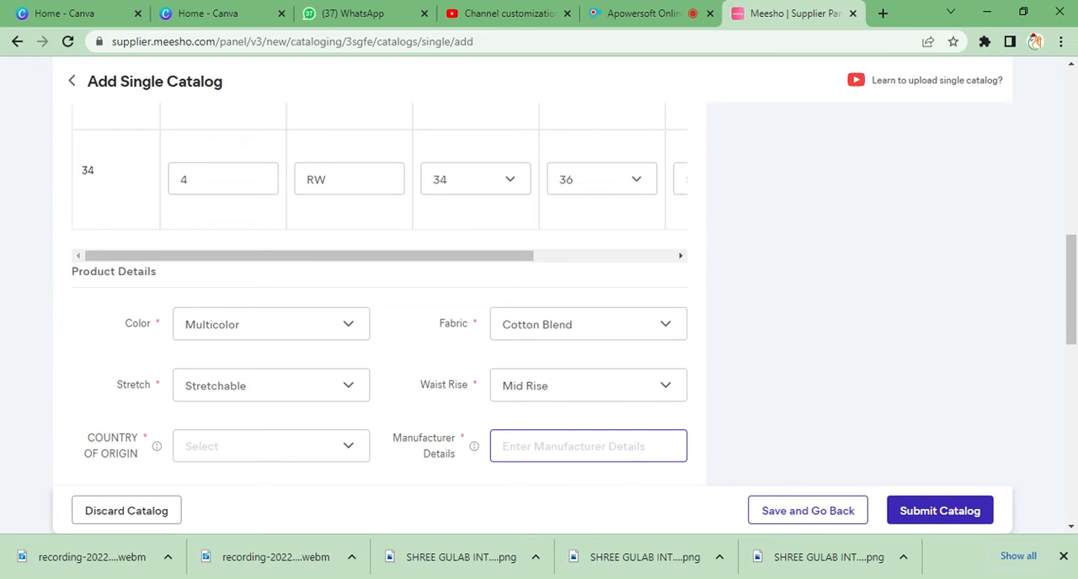
left_click(587, 484)
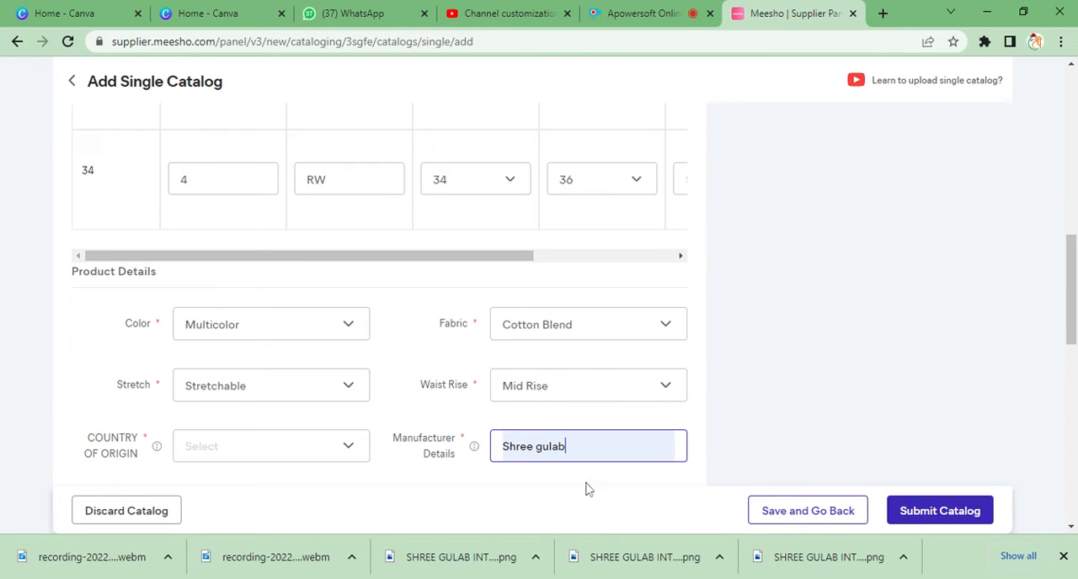
left_click(301, 450)
left_click(316, 446)
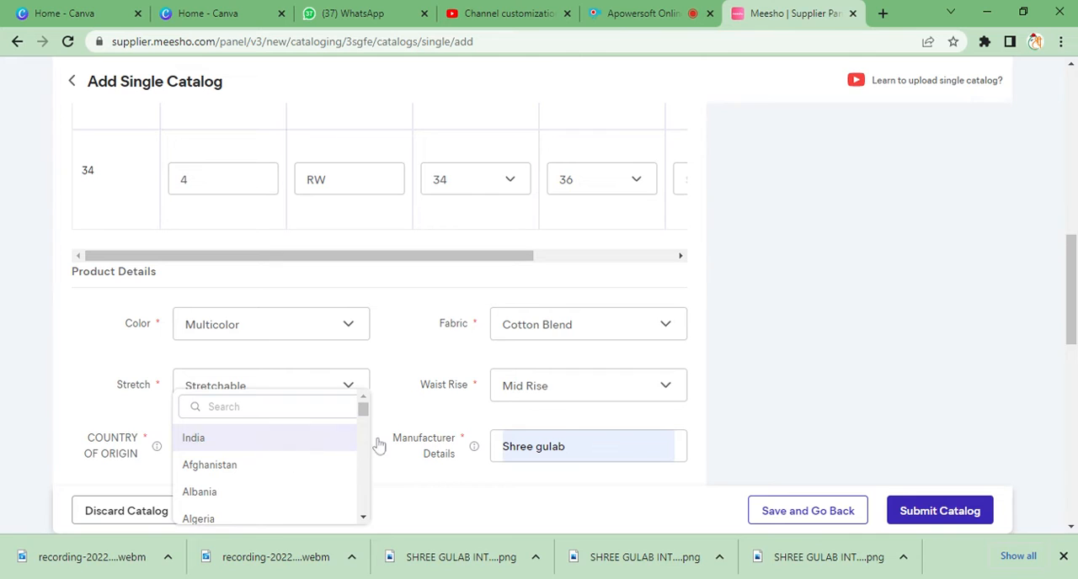
- Fill in the packer details with "Shree gulab" and go to the Meesho price field
scroll(379, 433, "down", 1)
left_click(271, 428)
left_click(269, 455)
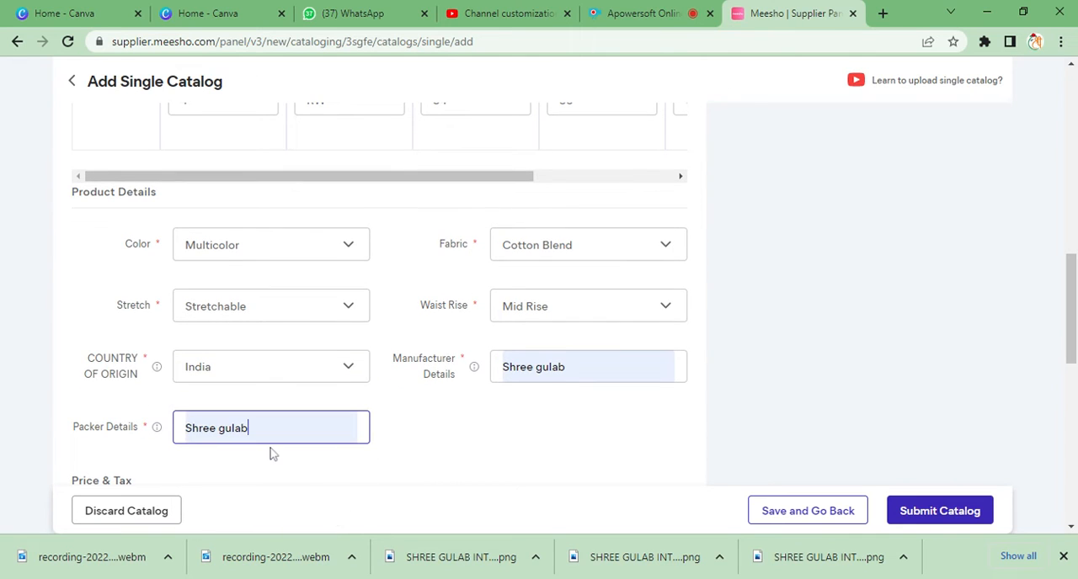
scroll(404, 460, "down", 3)
key("Tab")
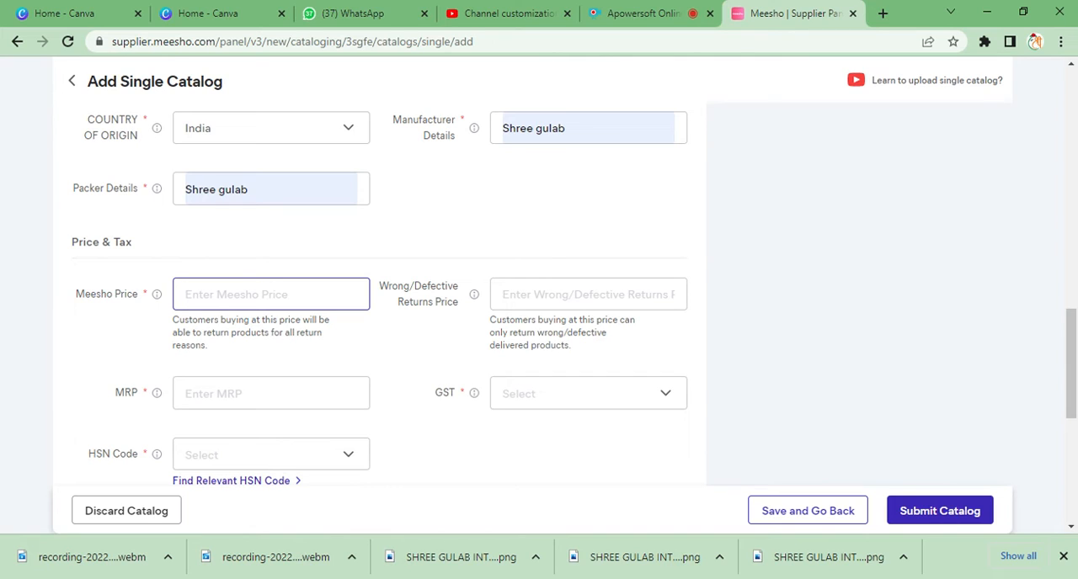
type("175")
key("BackSpace")
key("BackSpace")
key("BackSpace")
- Set the Meesho price to 280, dismiss the price recommendation tip, and set the MRP to 999
type("280")
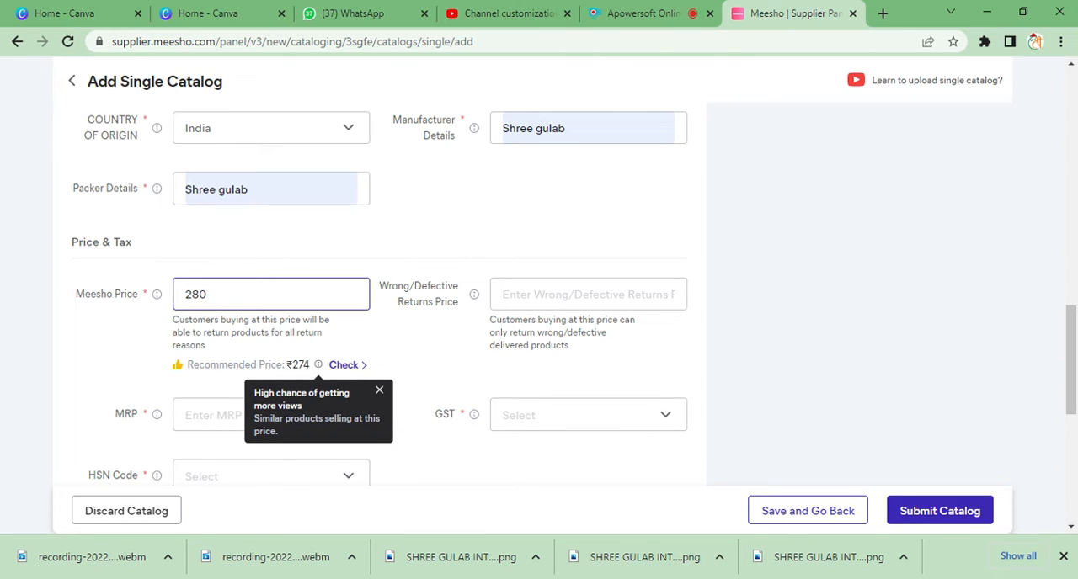
left_click(379, 390)
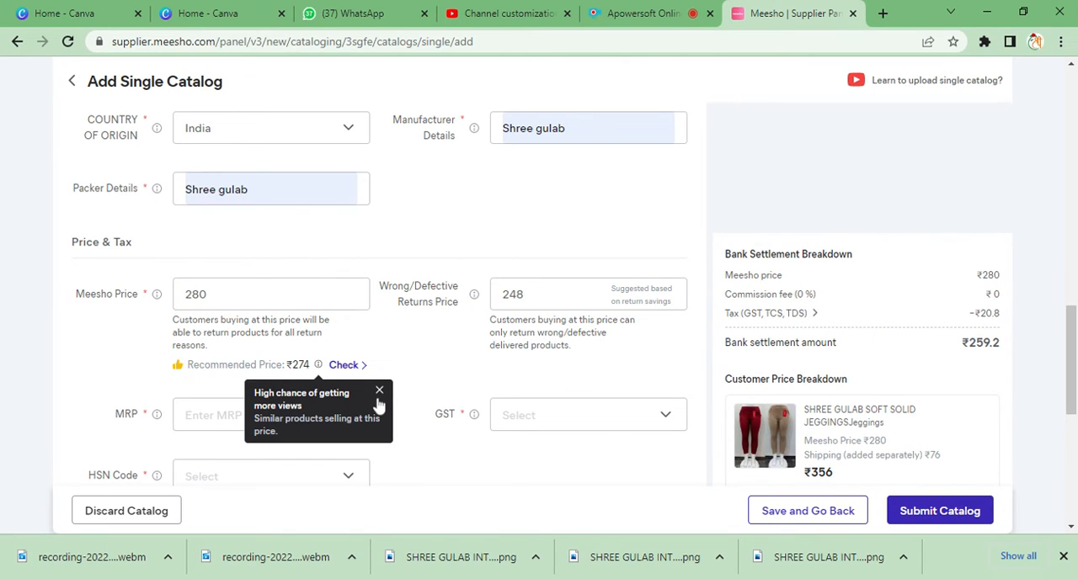
left_click(379, 396)
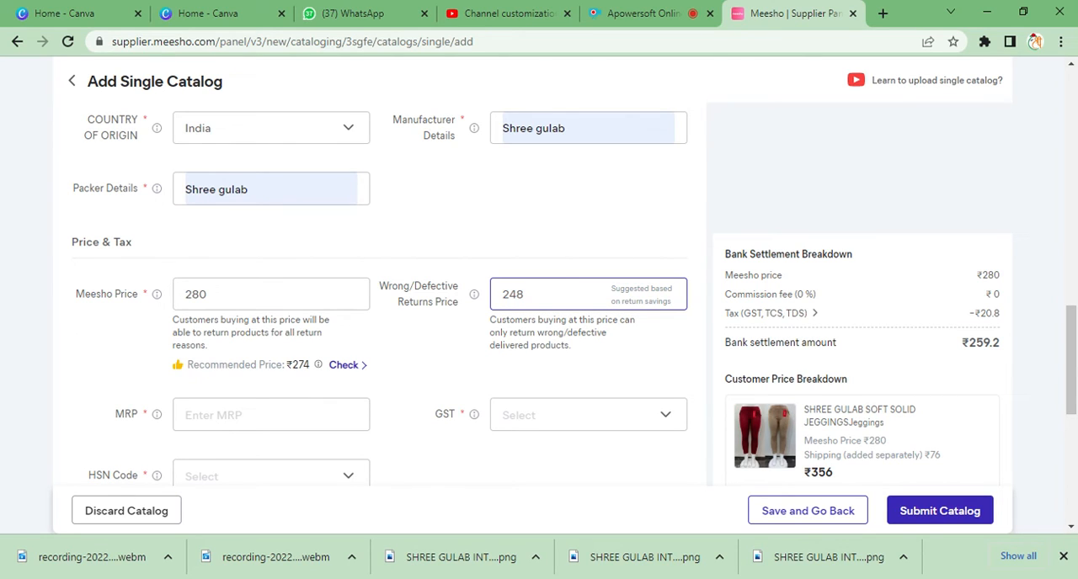
scroll(303, 346, "down", 2)
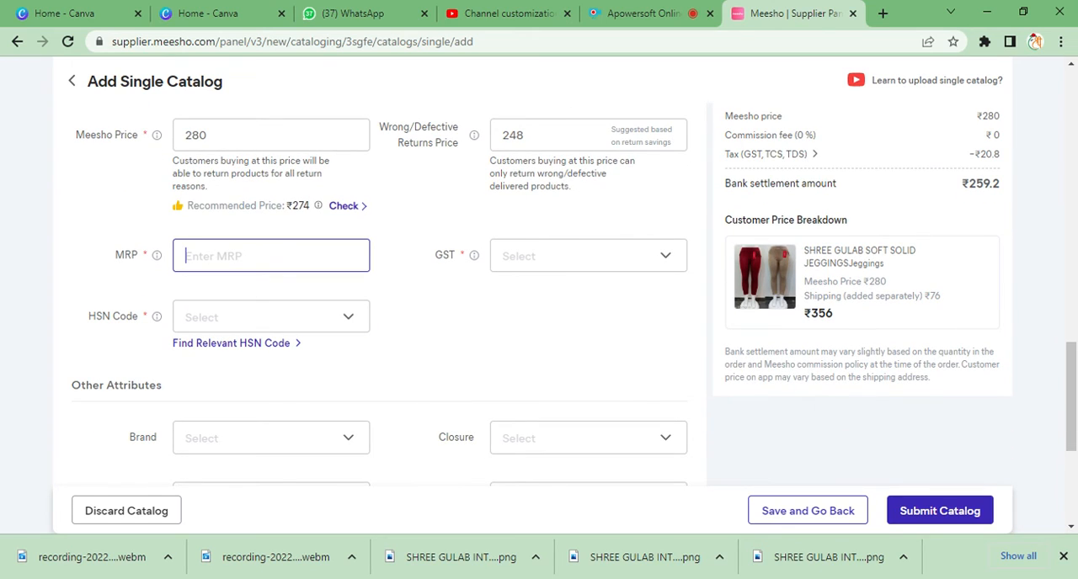
type("999")
- Set the GST rate to 5 and the HSN code to 6104
left_click(616, 272)
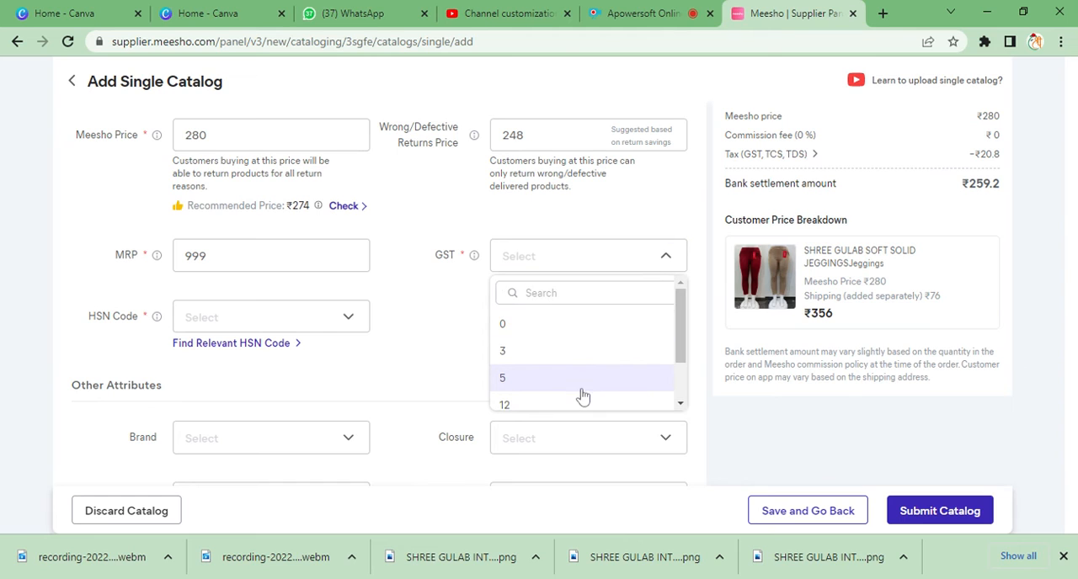
left_click(584, 385)
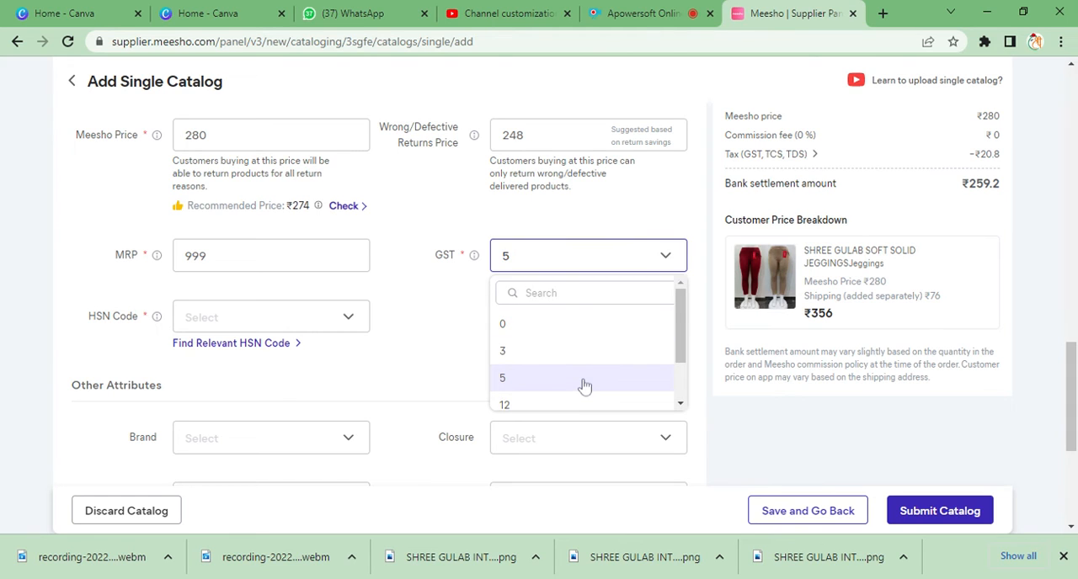
left_click(302, 321)
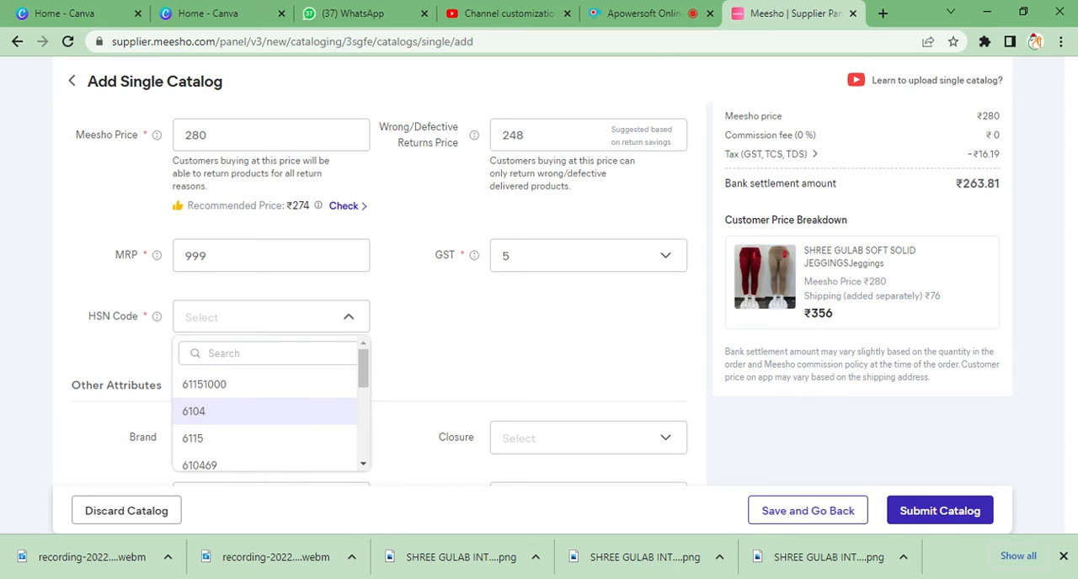
left_click(312, 421)
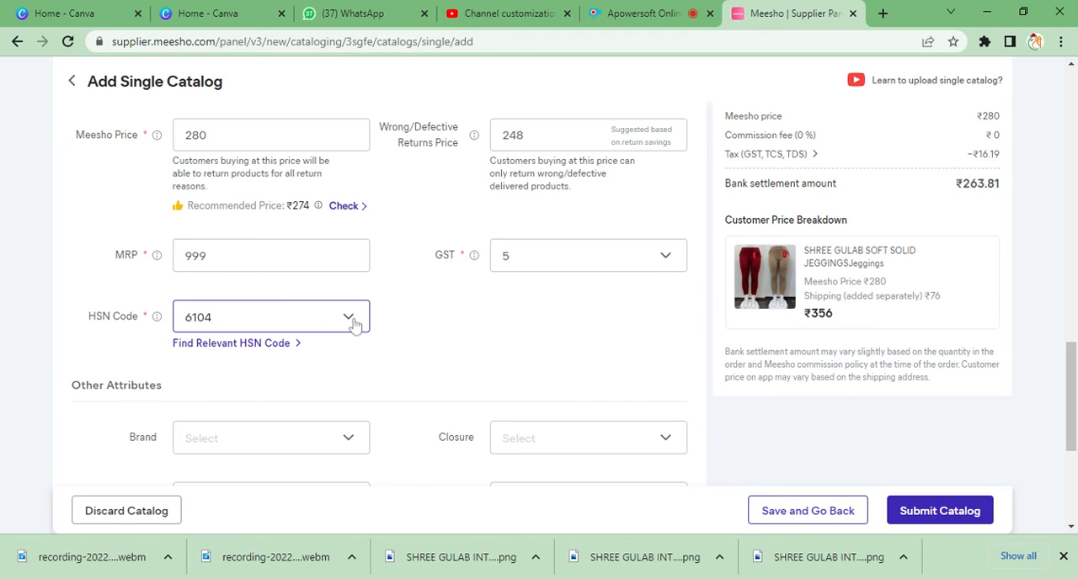
- Look through the available brands under the other attributes and close the list without choosing one
scroll(353, 323, "down", 2)
left_click(321, 291)
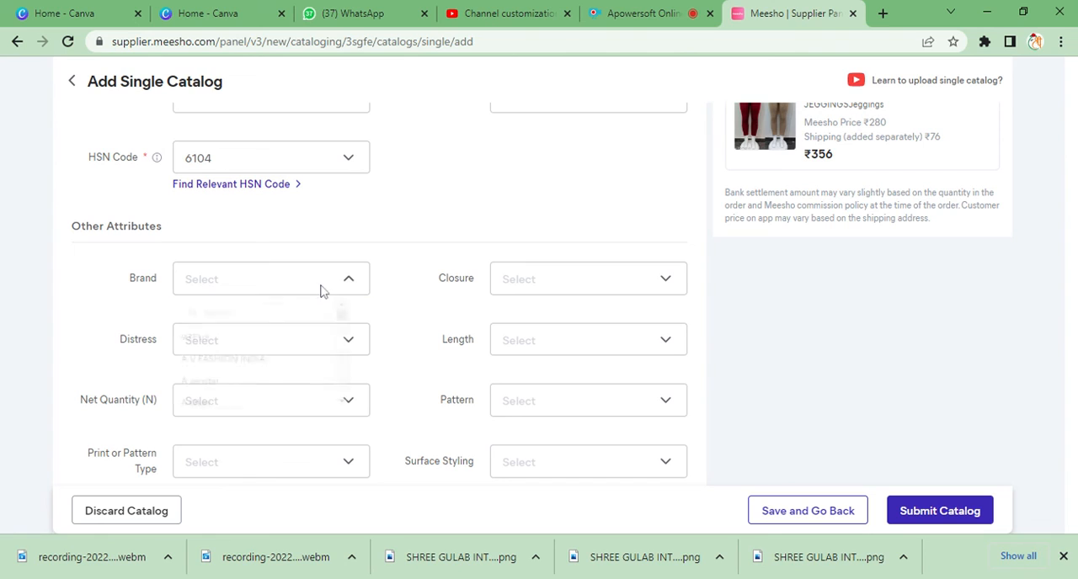
scroll(308, 372, "down", 3)
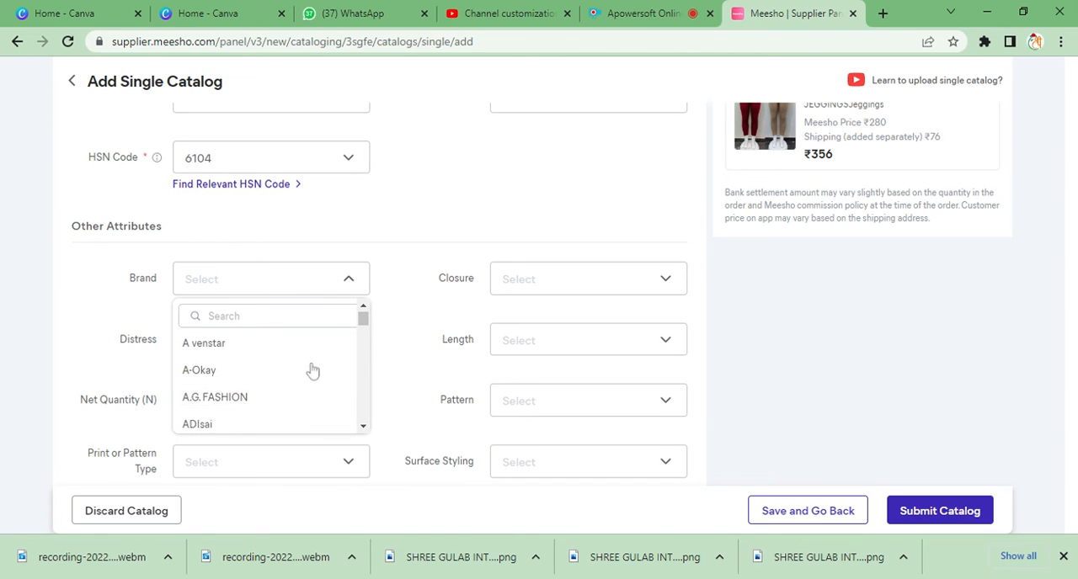
left_click(496, 270)
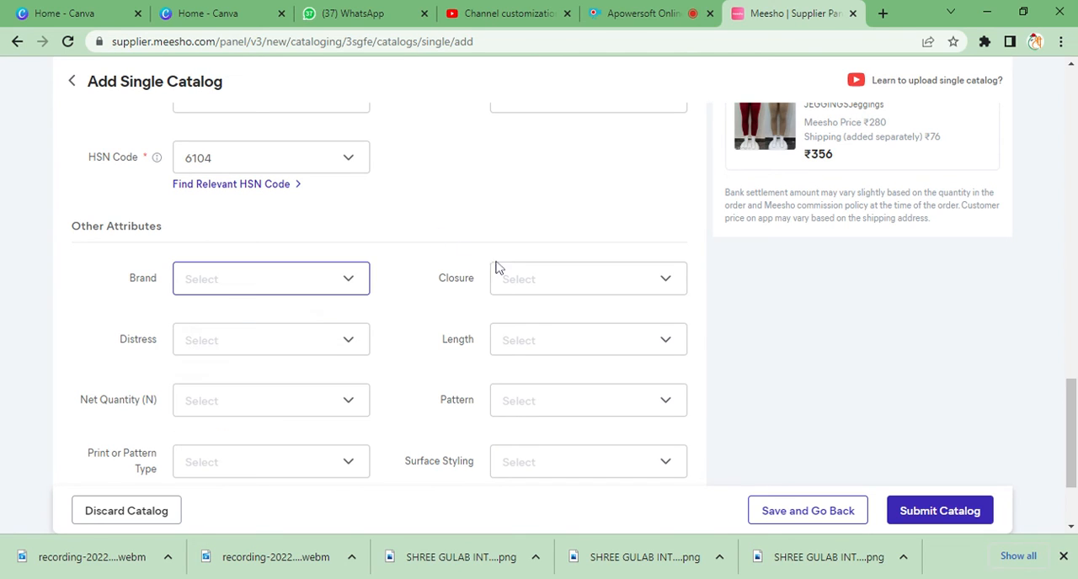
- Leave the closure unset and set the net quantity to 2 and the length to Regular for the first product
left_click(565, 289)
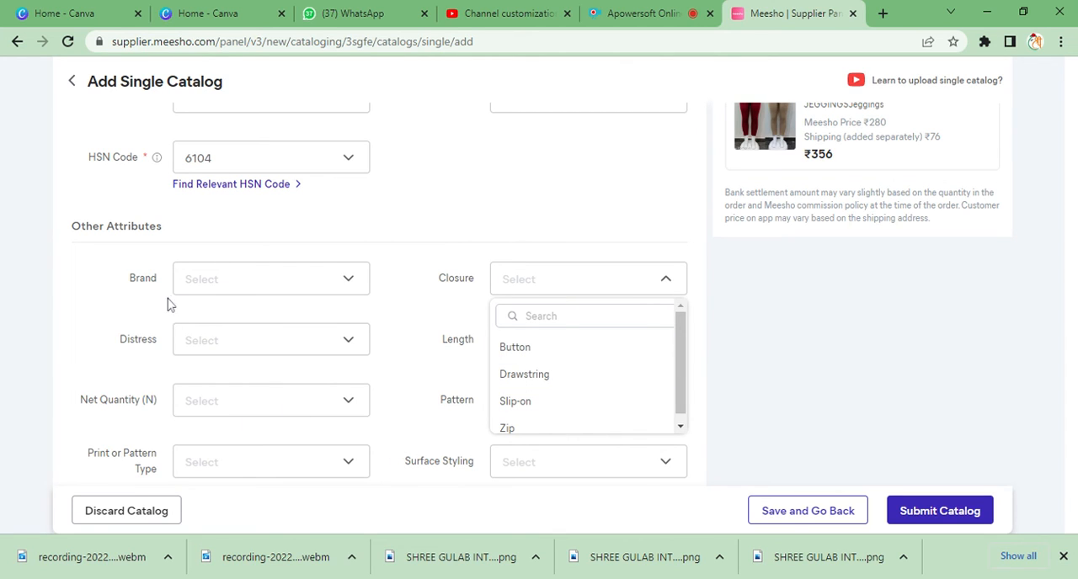
key("Escape")
left_click(296, 413)
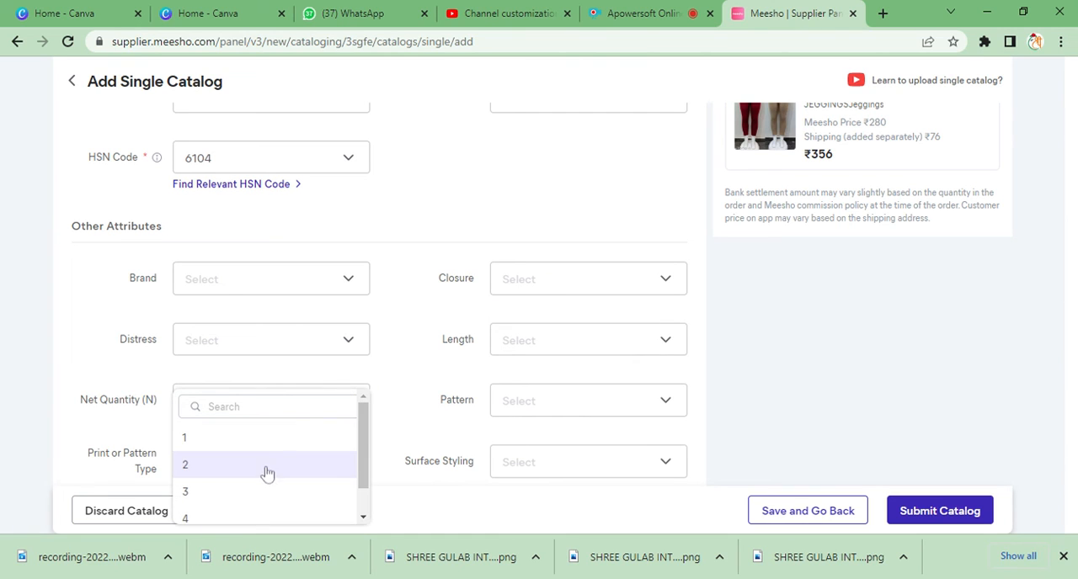
left_click(265, 473)
left_click(561, 341)
left_click(570, 344)
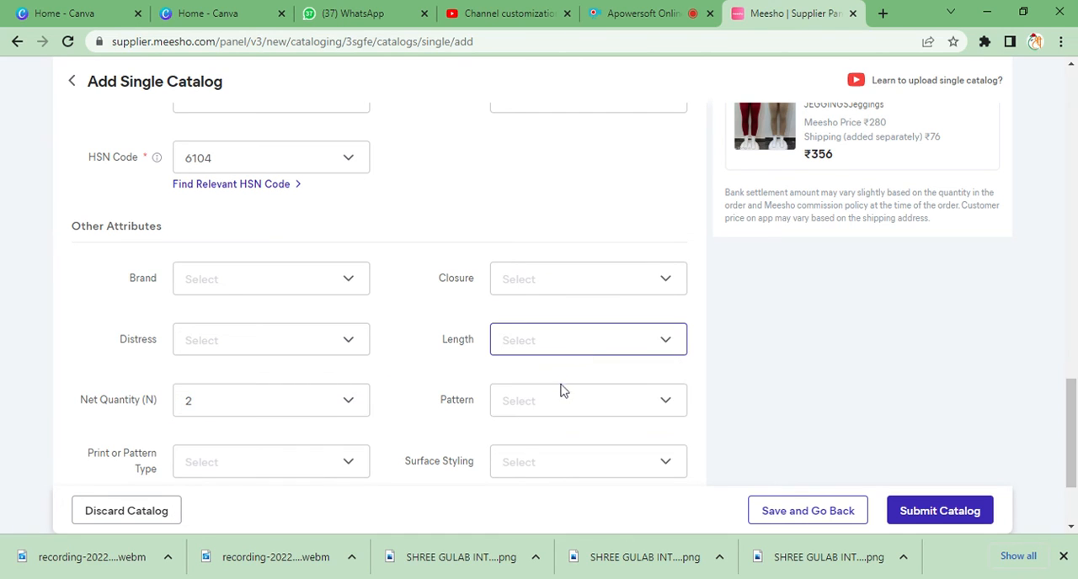
left_click(567, 351)
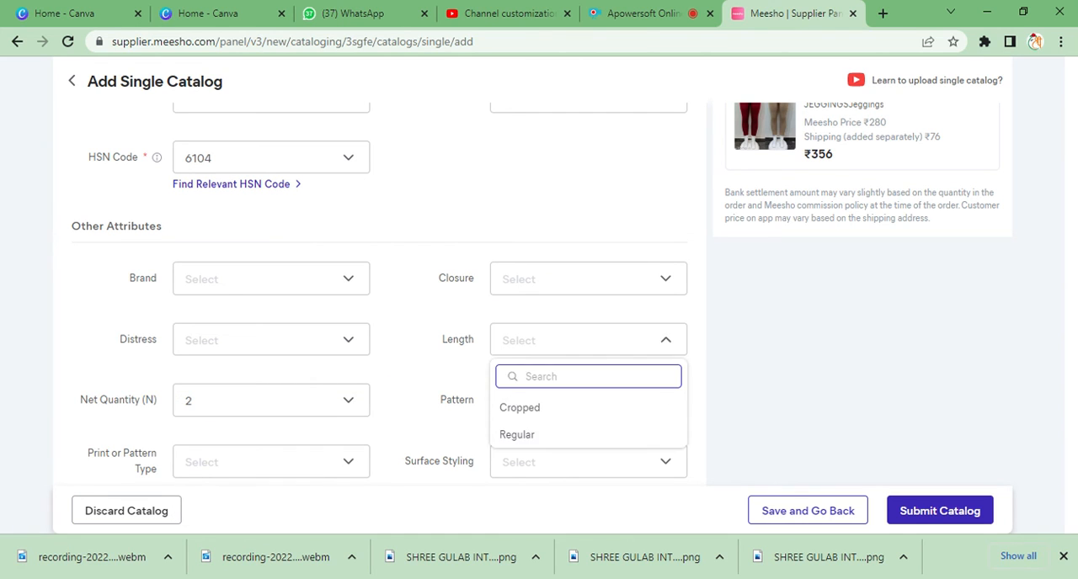
left_click(551, 435)
- Set both the pattern and the print or pattern type to Solid, leaving the description and importer details empty
left_click(546, 405)
scroll(553, 513, "down", 3)
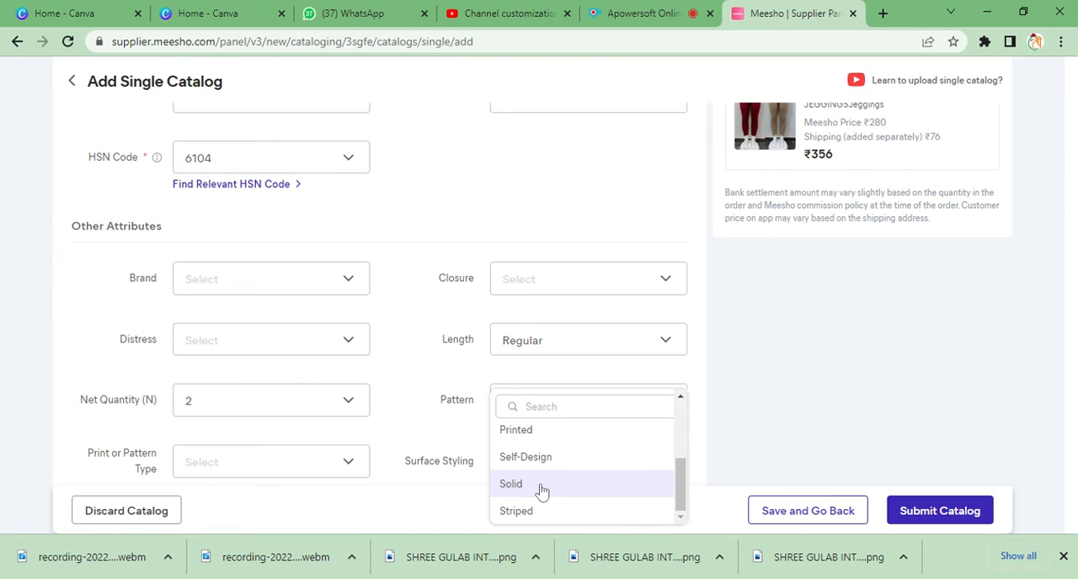
left_click(541, 491)
scroll(470, 438, "down", 1)
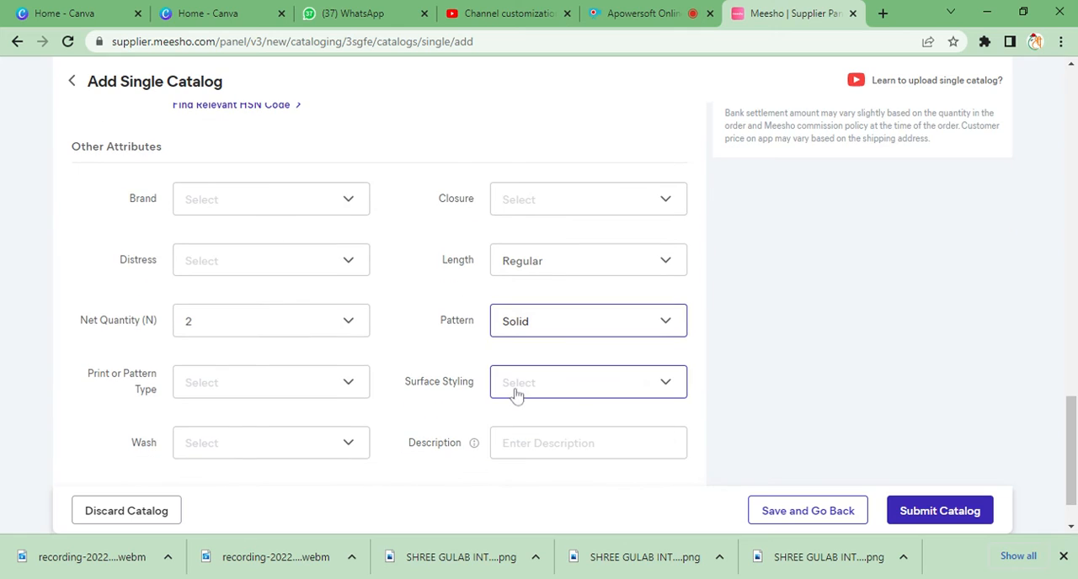
left_click(325, 389)
scroll(294, 475, "down", 2)
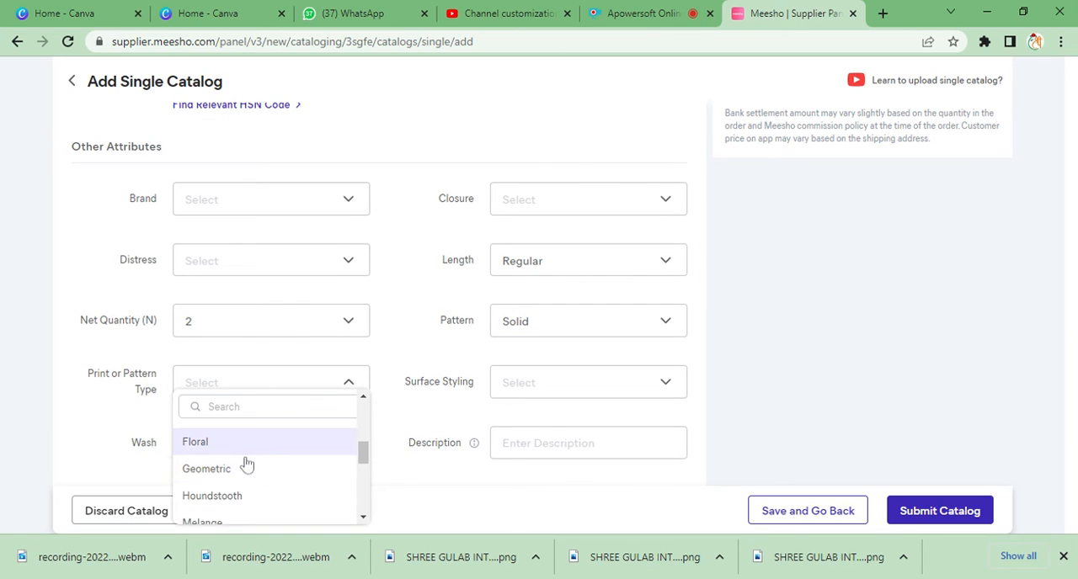
scroll(246, 466, "down", 4)
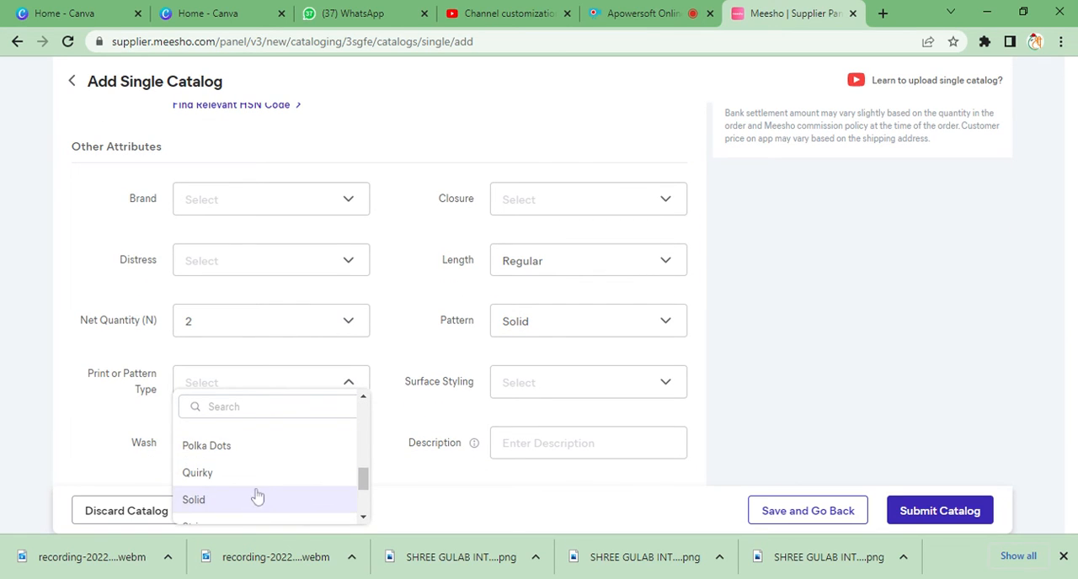
left_click(255, 498)
scroll(464, 402, "down", 1)
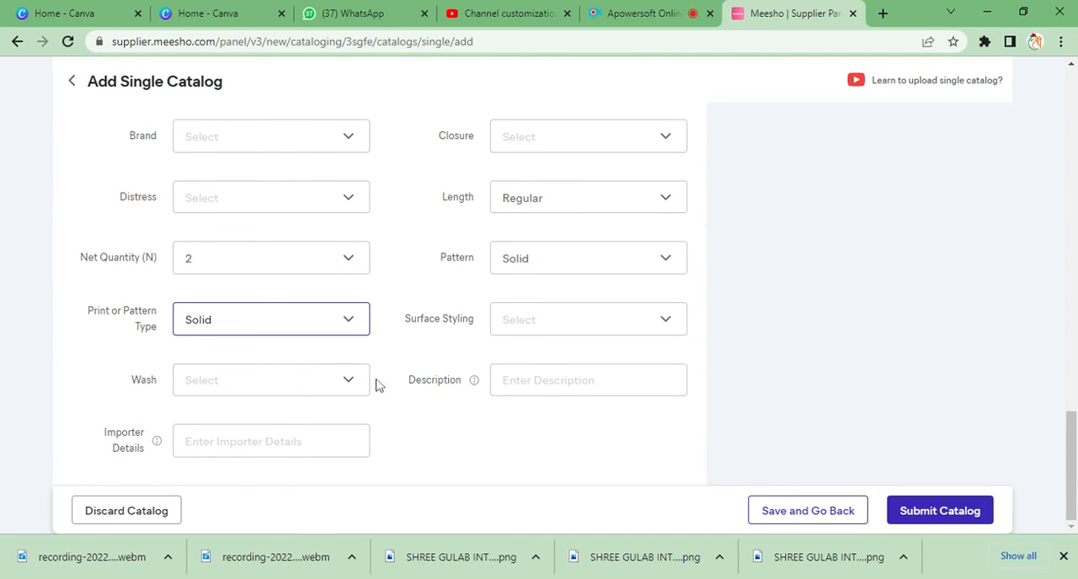
left_click(570, 381)
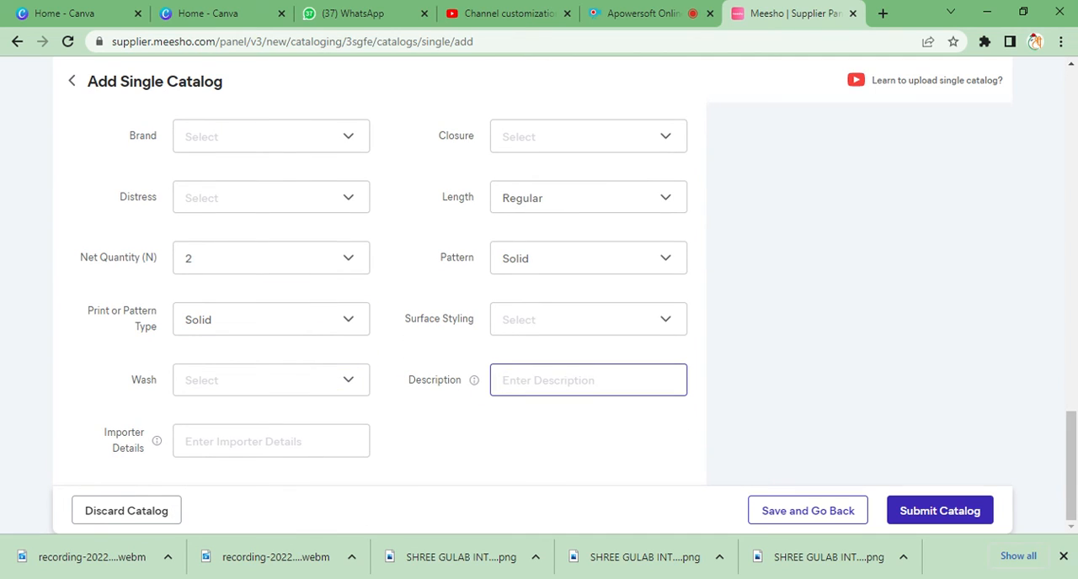
key("Tab")
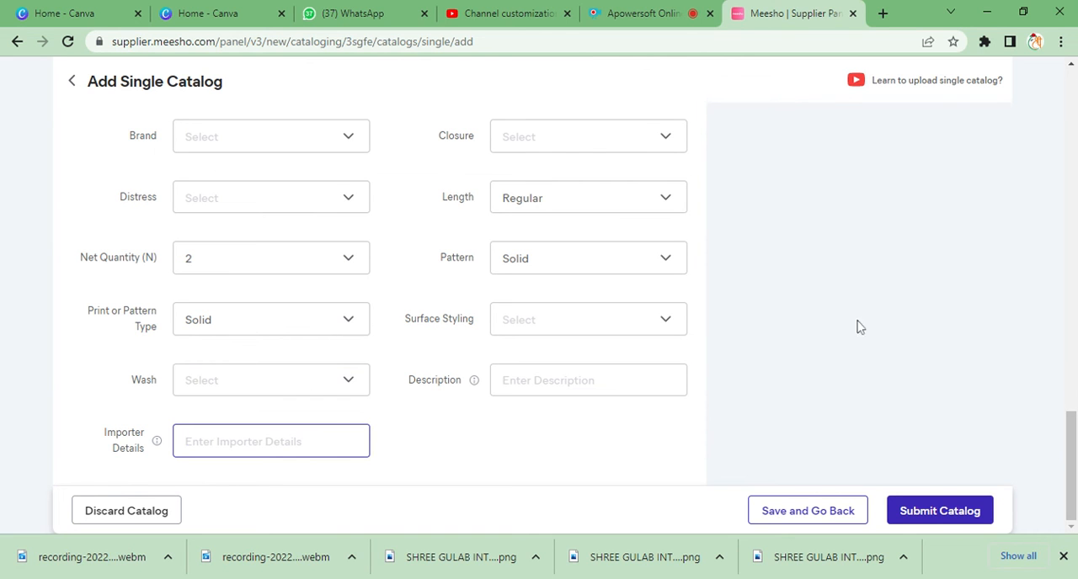
- Switch to Product 2 and enter "GREY BLUE" as its style code
scroll(874, 327, "up", 20)
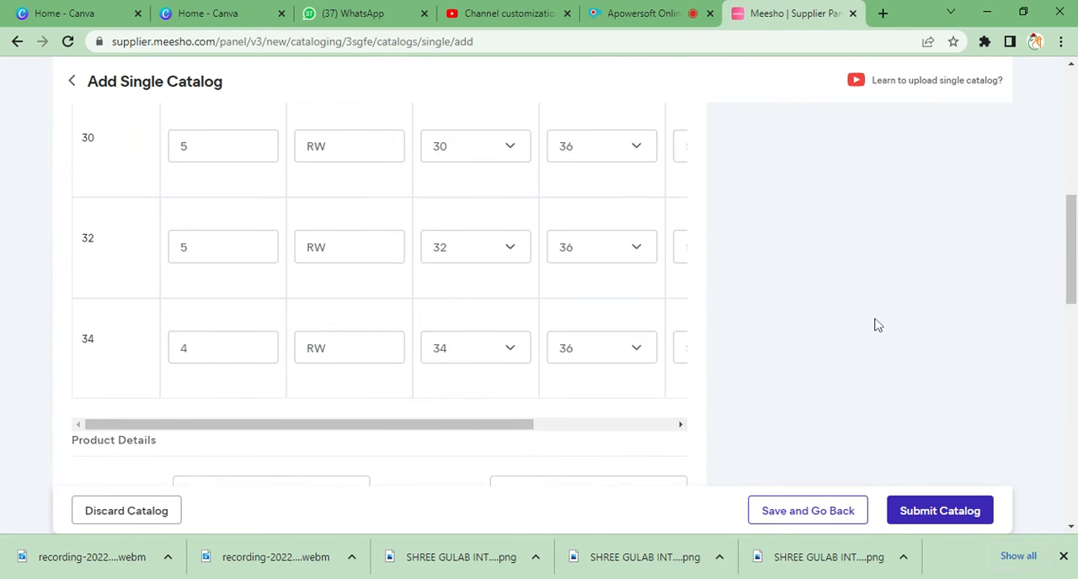
scroll(870, 320, "up", 2)
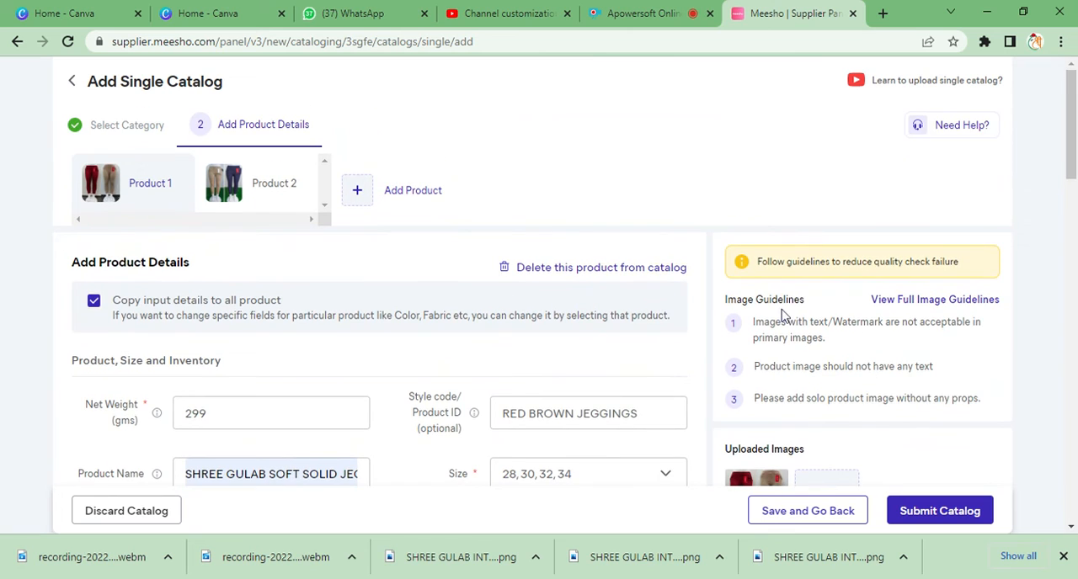
left_click(245, 187)
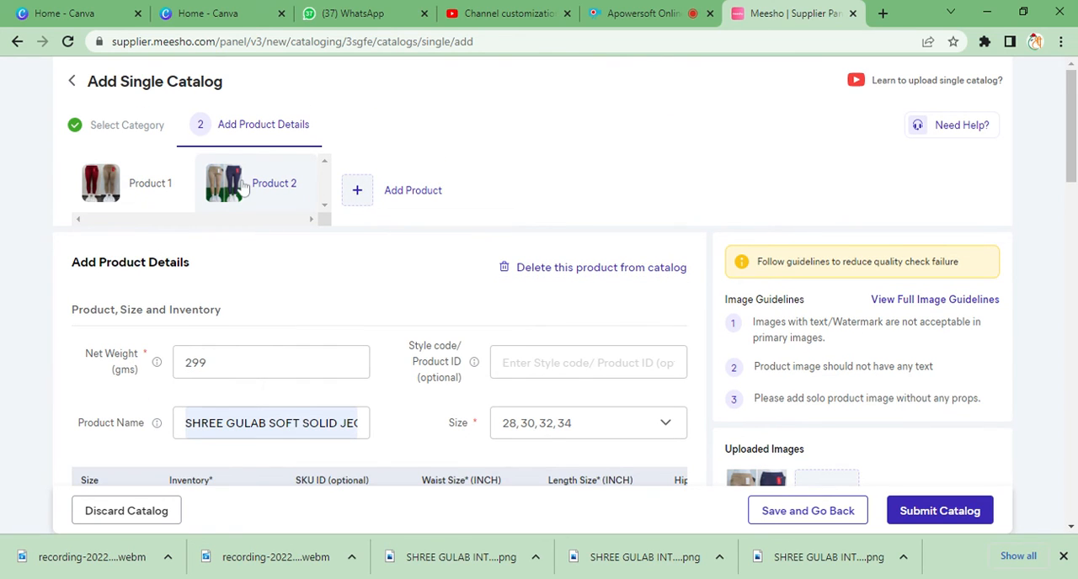
scroll(472, 214, "down", 2)
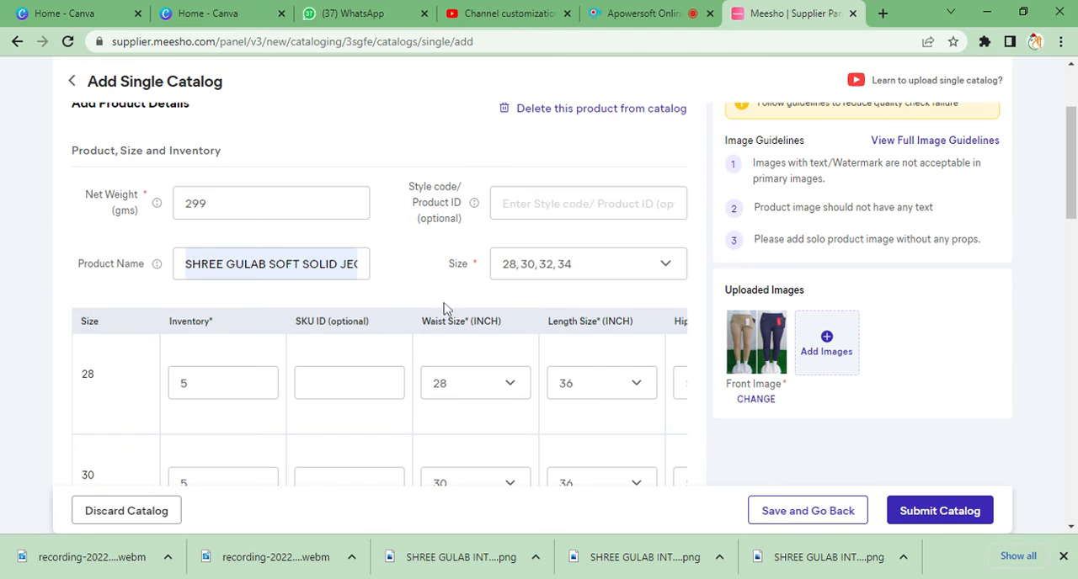
type("PLAIN BLUE GREY")
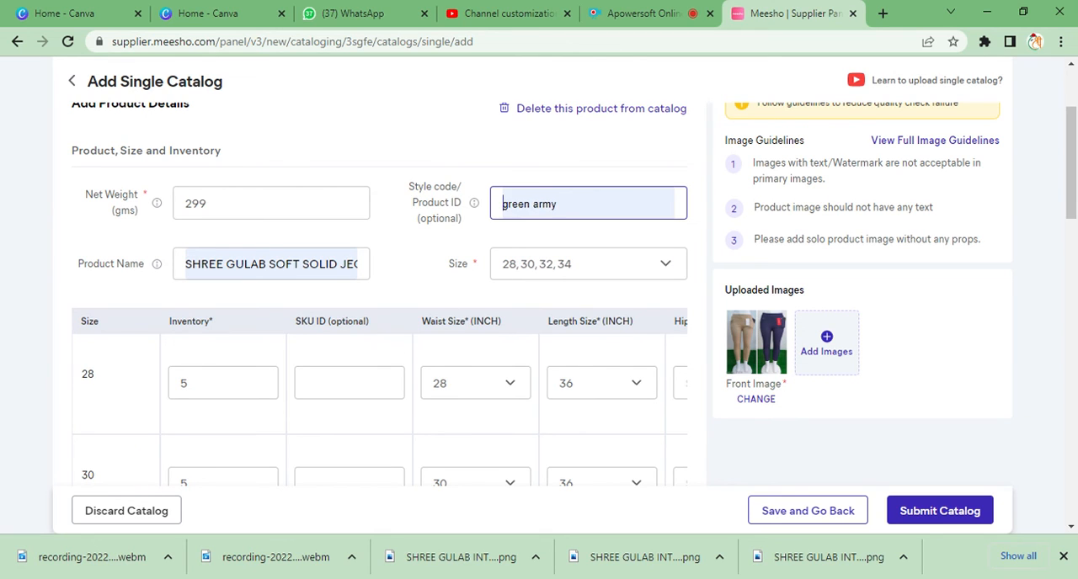
type("GREE")
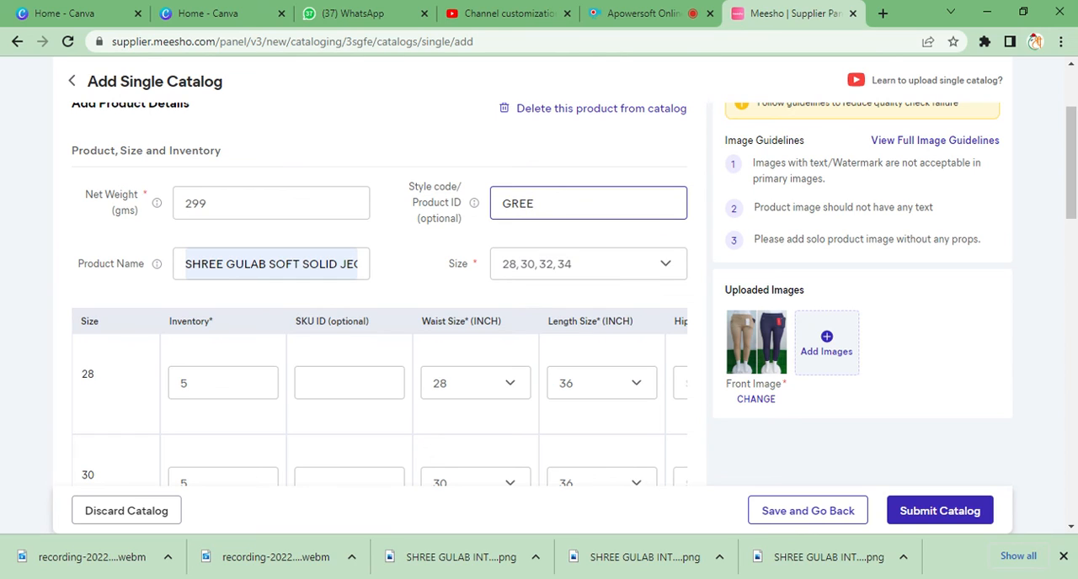
key("BackSpace")
type("Y VLUR")
key("BackSpace")
type("E")
left_click(545, 203)
key("BackSpace")
type("B")
- Enter "B BLU" as the SKU ID for size 28 of Product 2
scroll(452, 241, "down", 2)
left_click(350, 224)
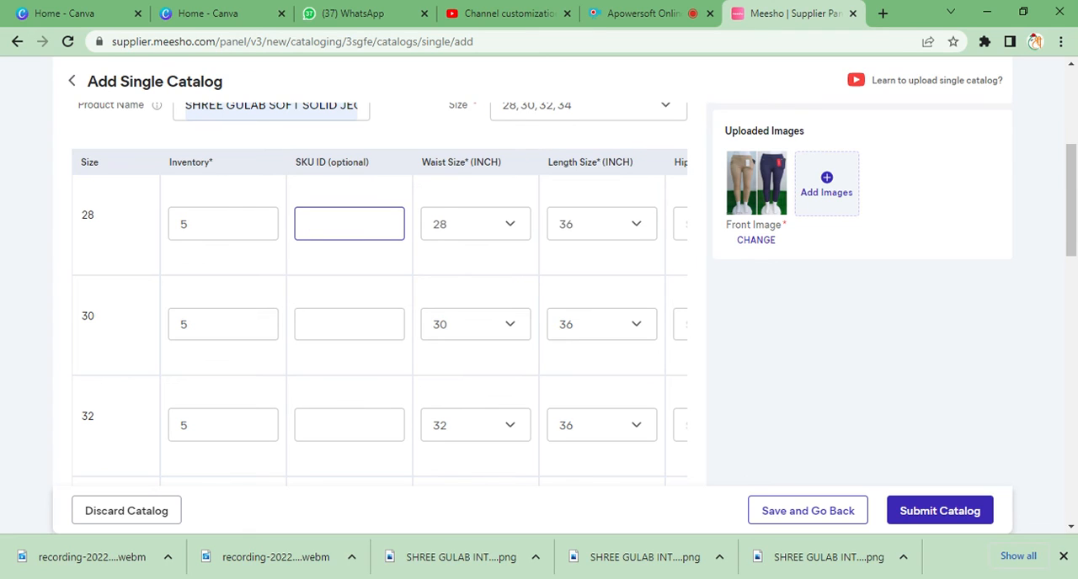
type("B BLU")
- Copy the size 28 SKU ID "B BLU" into the SKU IDs for sizes 30, 32 and 34
scroll(539, 295, "down", 2)
scroll(353, 231, "up", 2)
left_click_drag(345, 226, 267, 228)
key("ctrl+c")
left_click(347, 320)
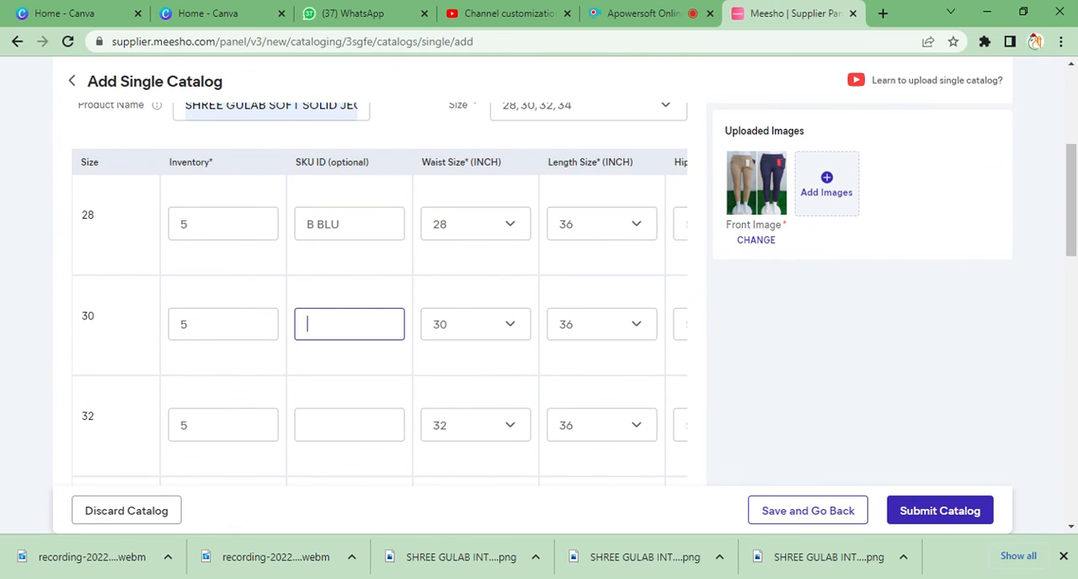
key("ctrl+v")
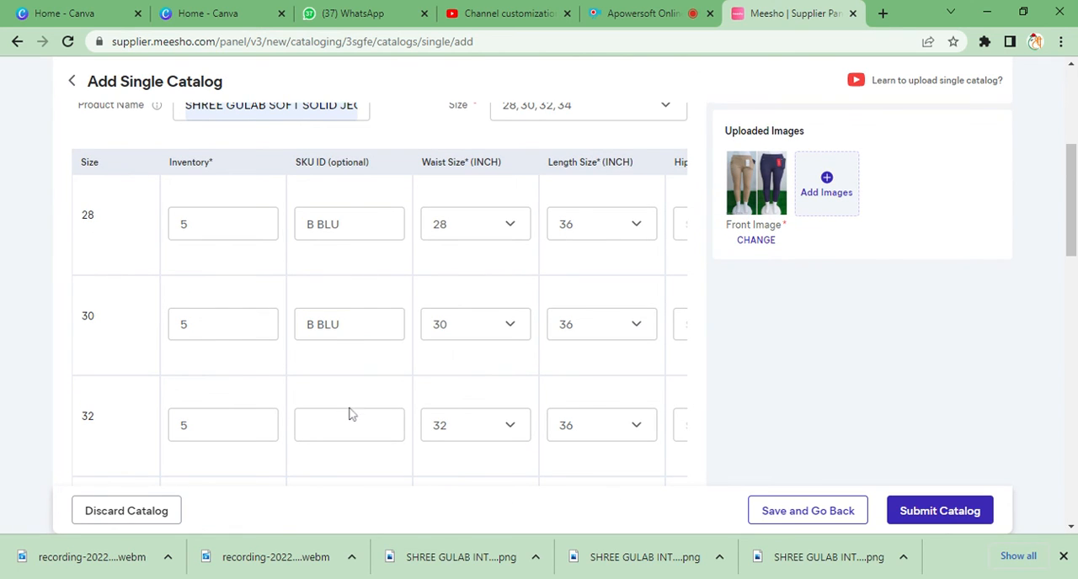
left_click(349, 421)
key("ctrl+v")
scroll(349, 417, "down", 2)
left_click(350, 367)
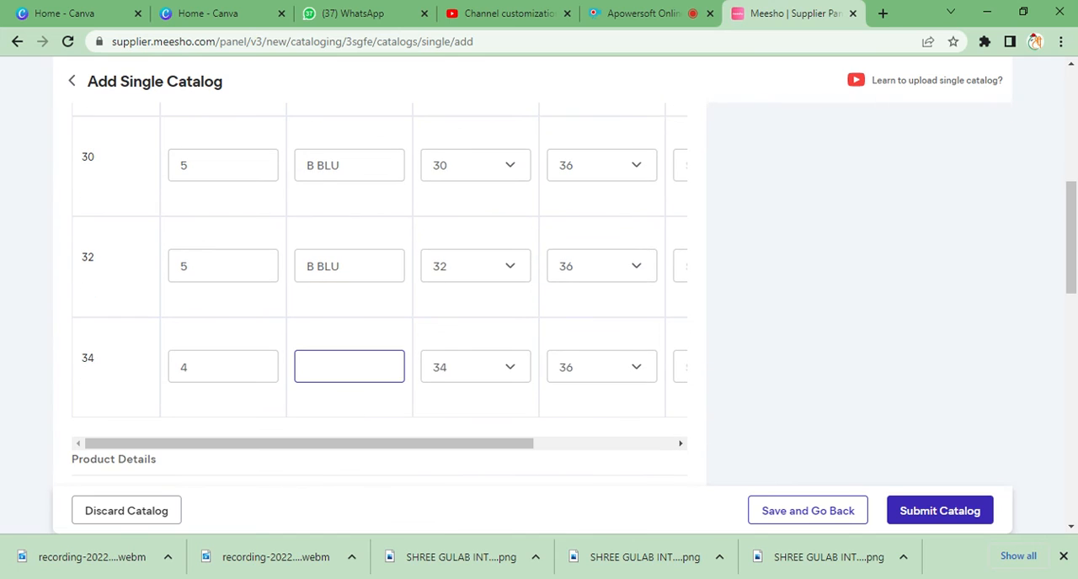
key("ctrl+v")
- Set Product 2's color to Multicolor and its fabric to Cotton Blend
scroll(351, 308, "down", 2)
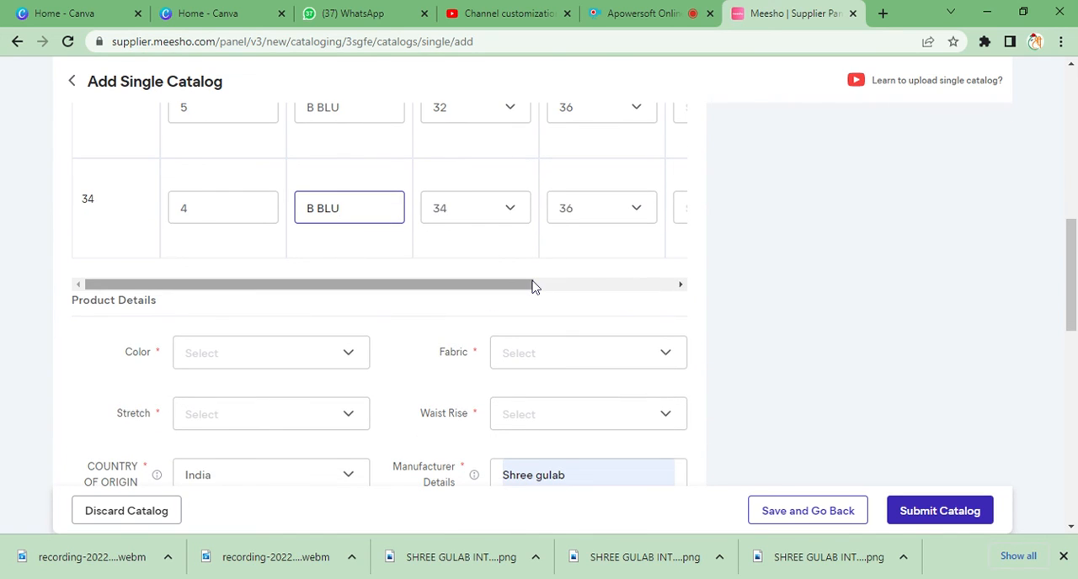
left_click(327, 358)
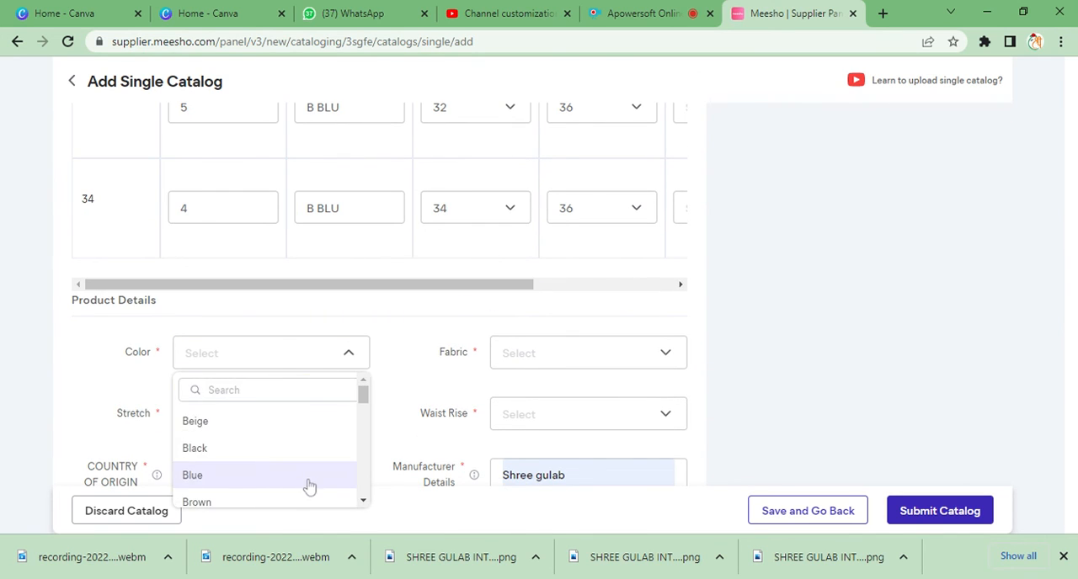
scroll(308, 486, "down", 3)
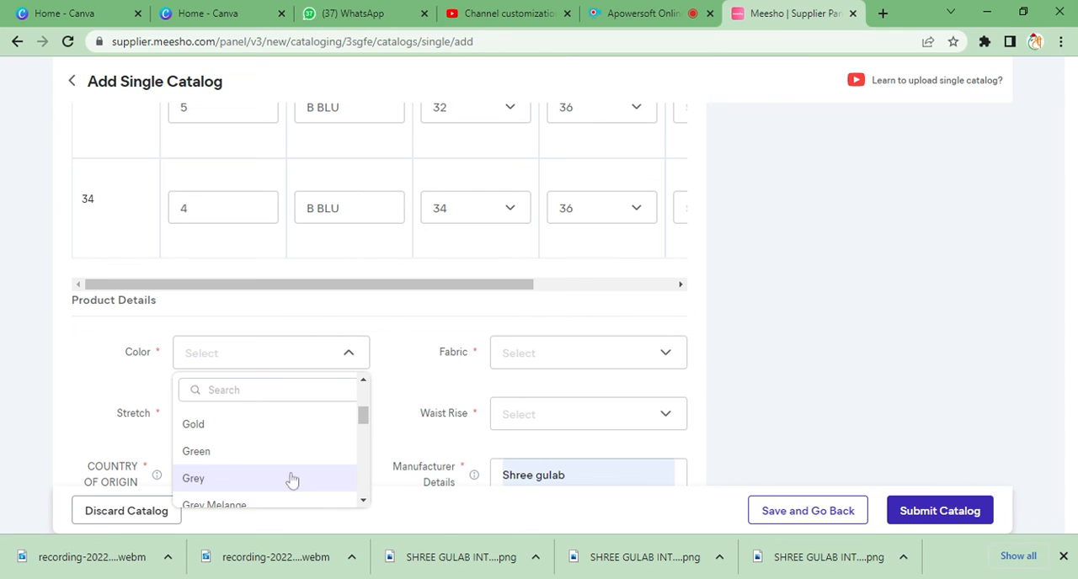
scroll(291, 492, "down", 2)
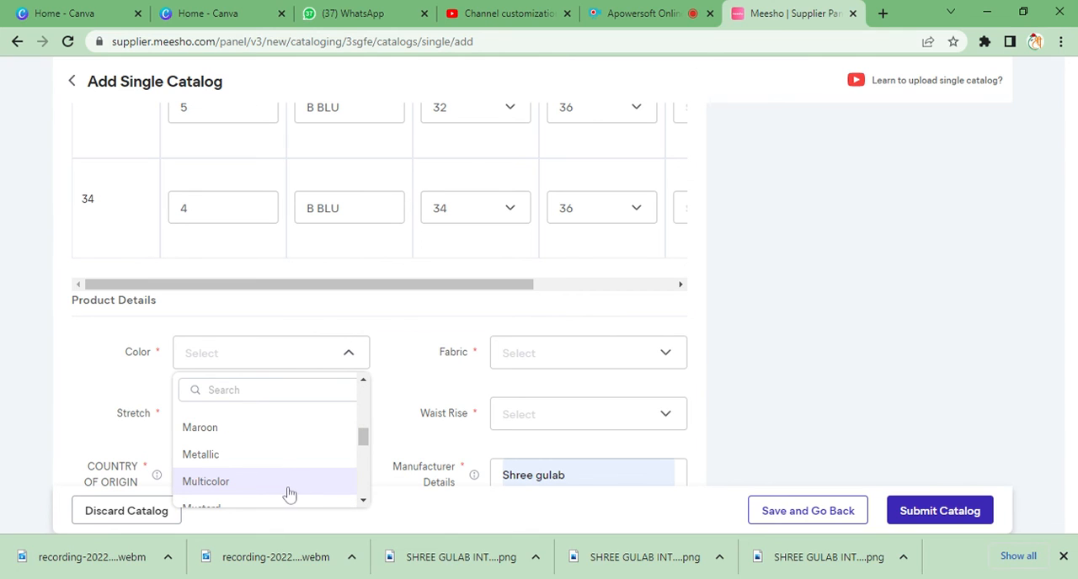
left_click(288, 491)
left_click(560, 355)
left_click(543, 500)
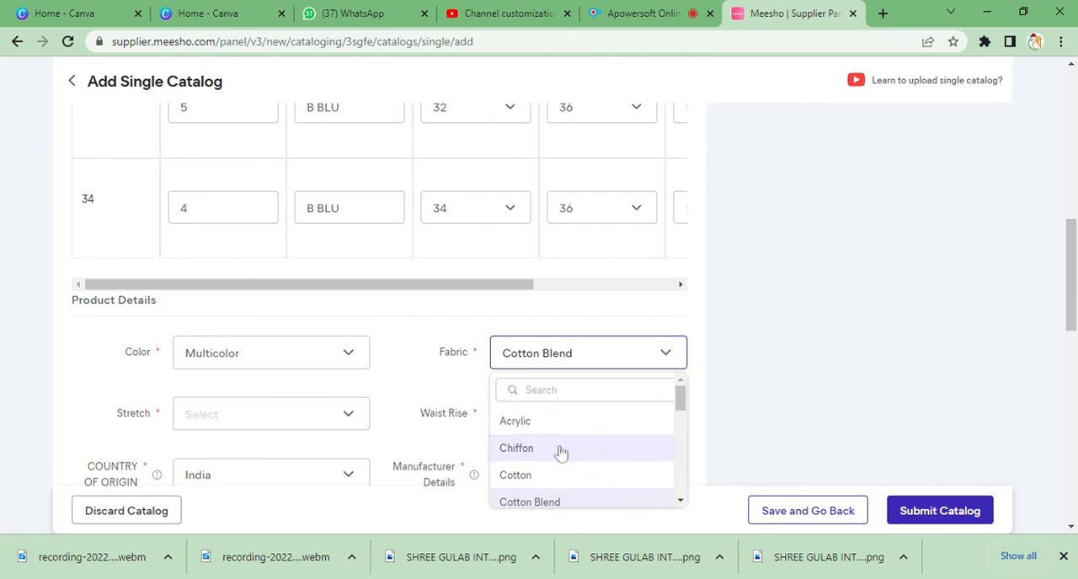
- Set Product 2's waist rise to Mid Rise and choose its stretch option
left_click(576, 431)
left_click(533, 505)
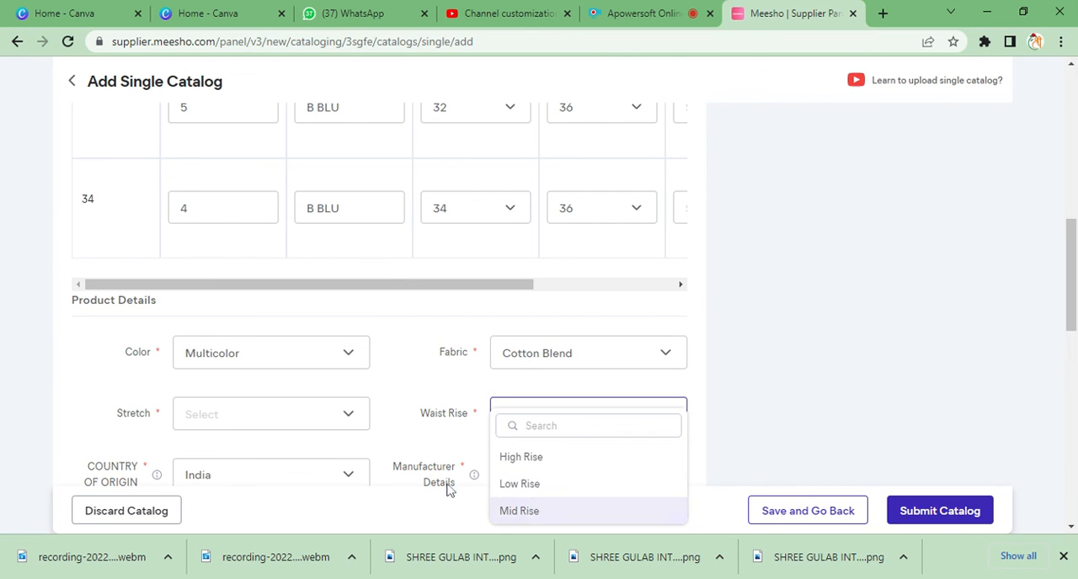
left_click(283, 422)
left_click(253, 510)
- Set Product 2's length to Cropped and its net quantity to 2 under the other attributes
scroll(464, 437, "down", 4)
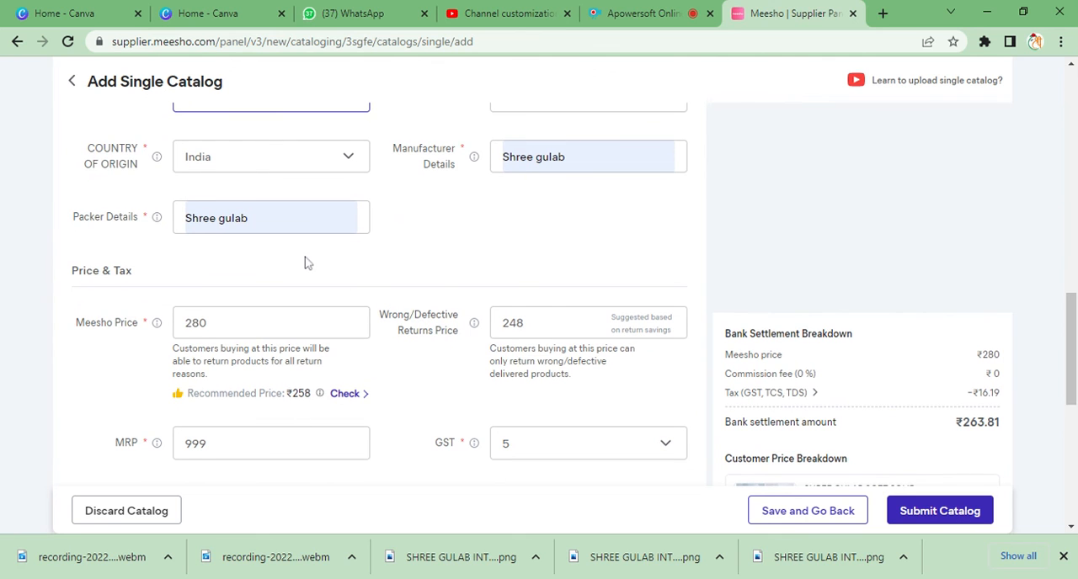
scroll(419, 322, "down", 2)
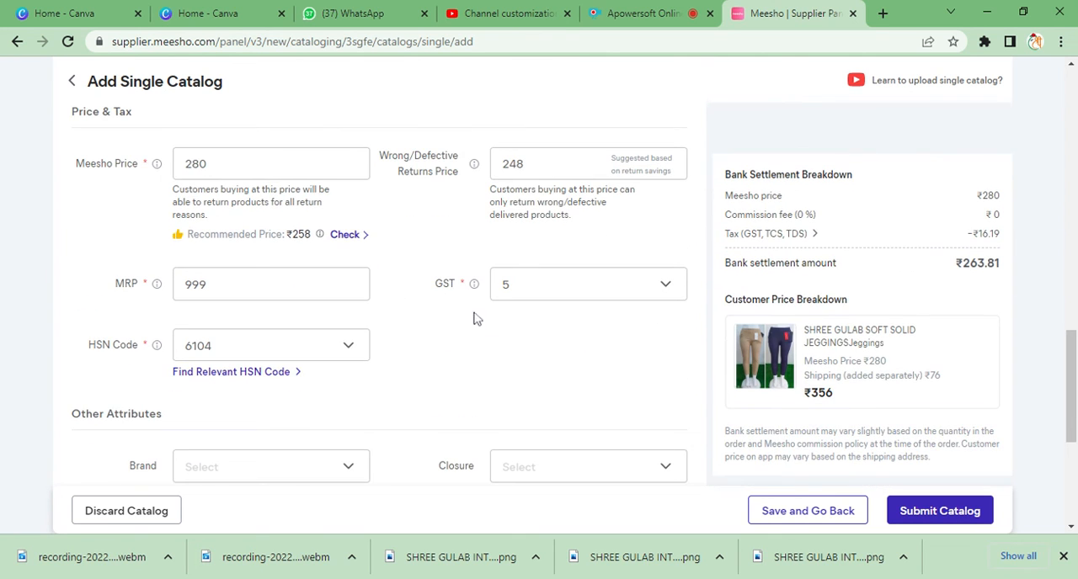
scroll(452, 396, "down", 4)
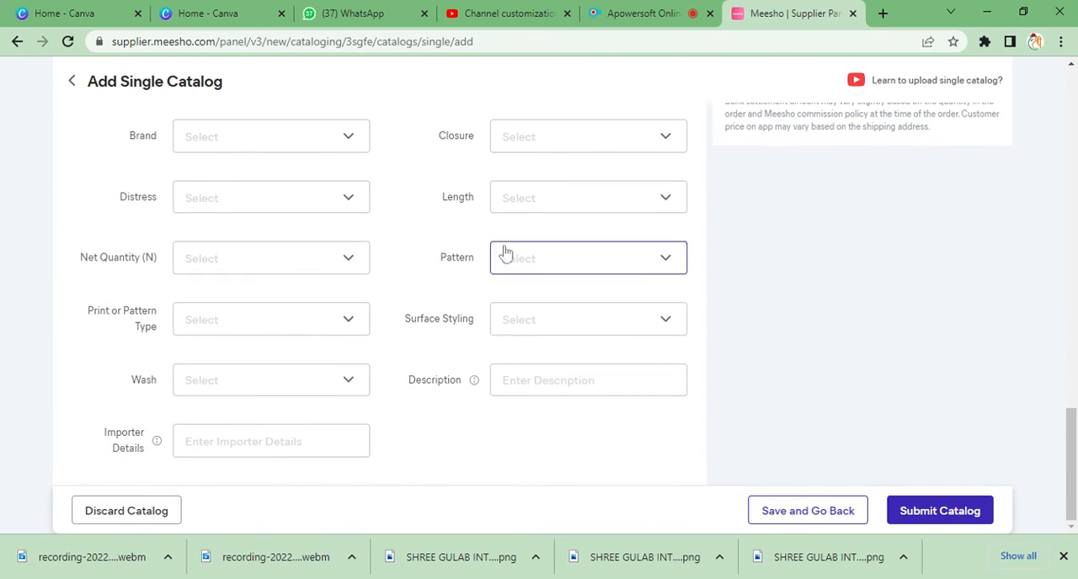
left_click(568, 202)
left_click(549, 295)
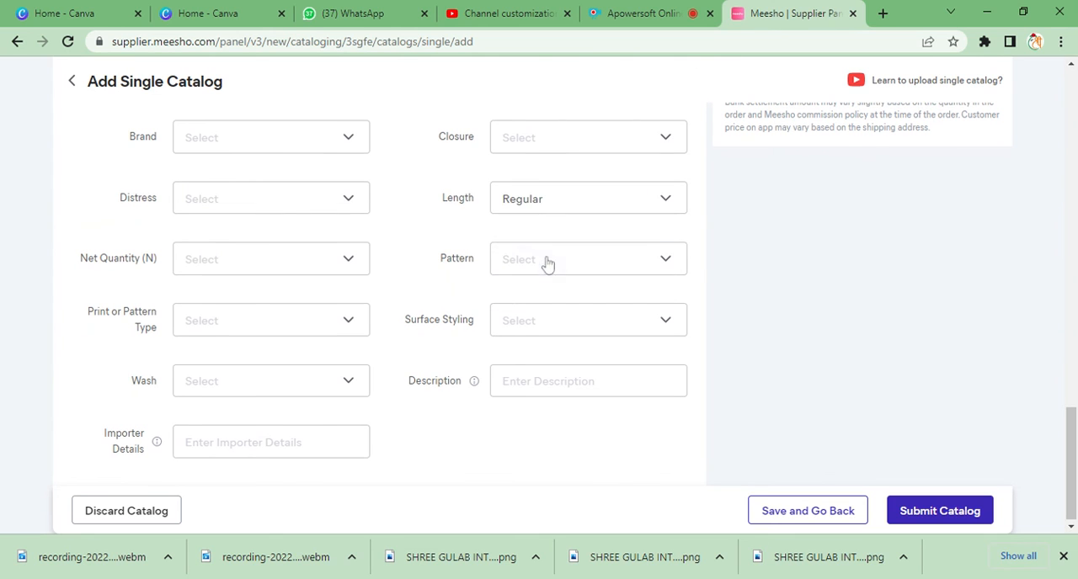
left_click(235, 271)
left_click(283, 355)
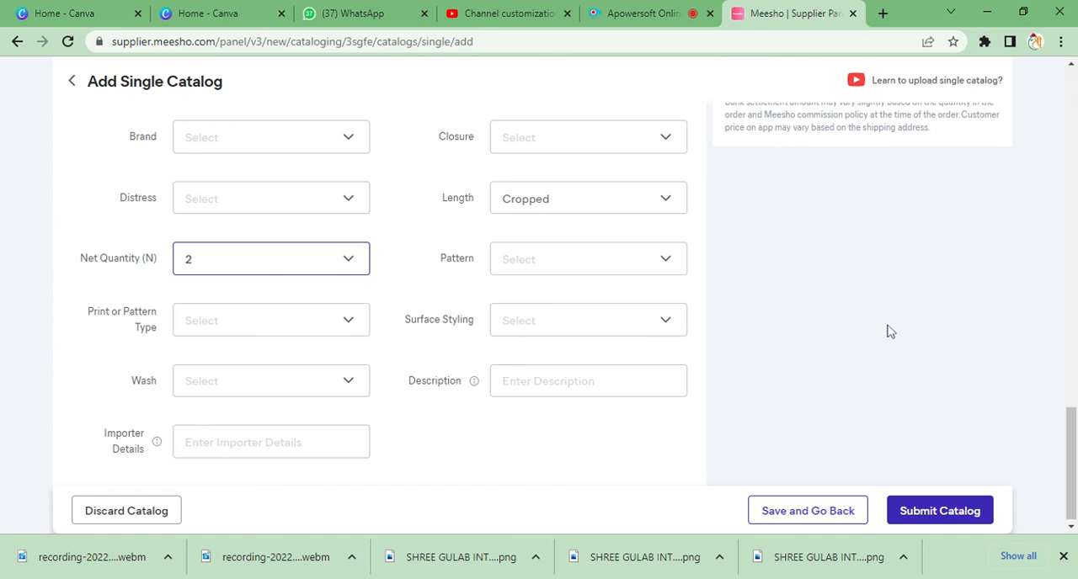
- Submit the catalog for quality check, confirm the submission, and check its entry among the single uploads
scroll(887, 330, "up", 15)
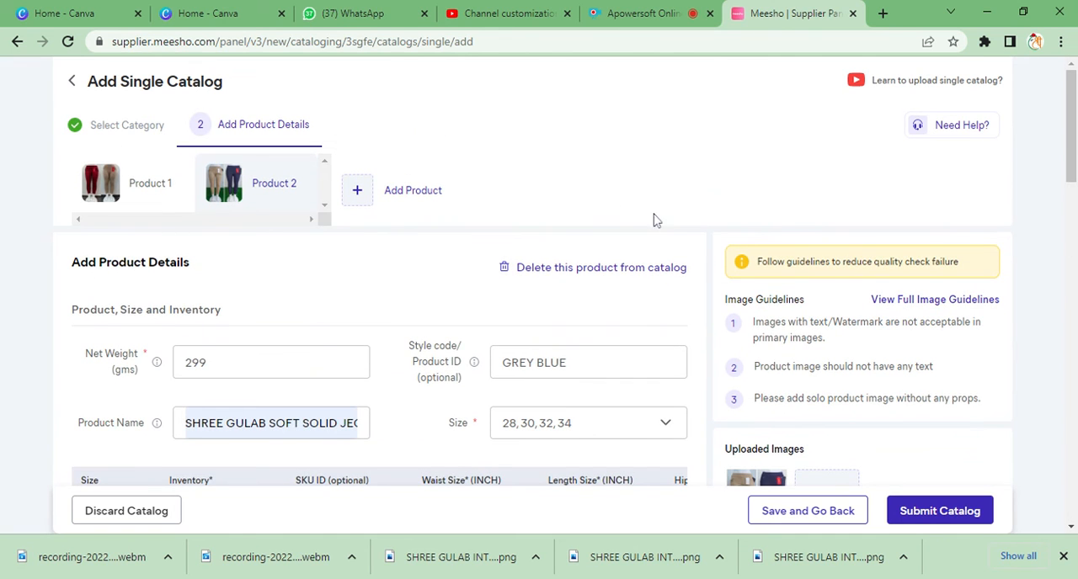
scroll(652, 219, "down", 15)
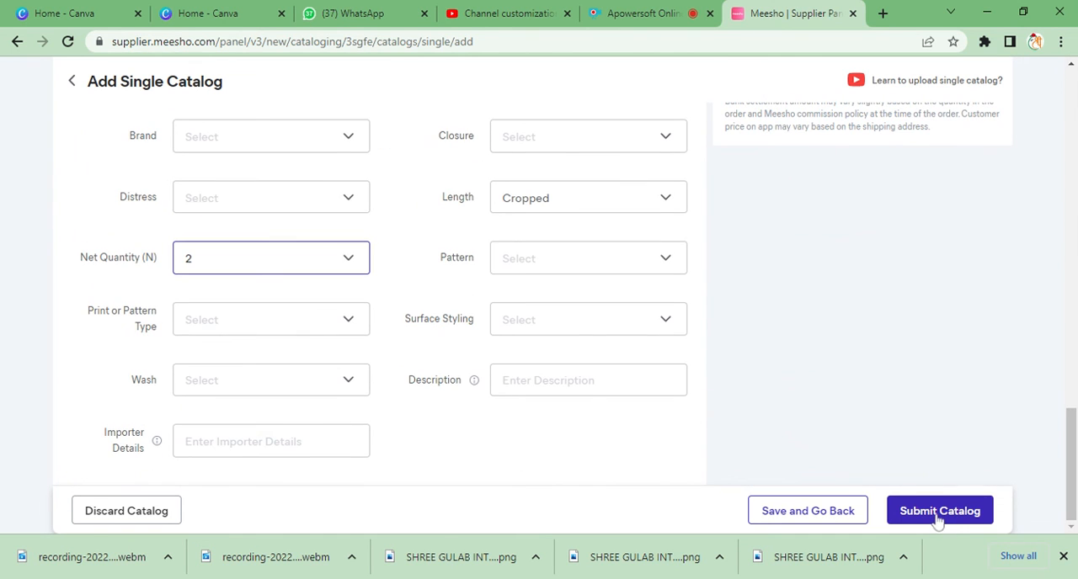
left_click(938, 515)
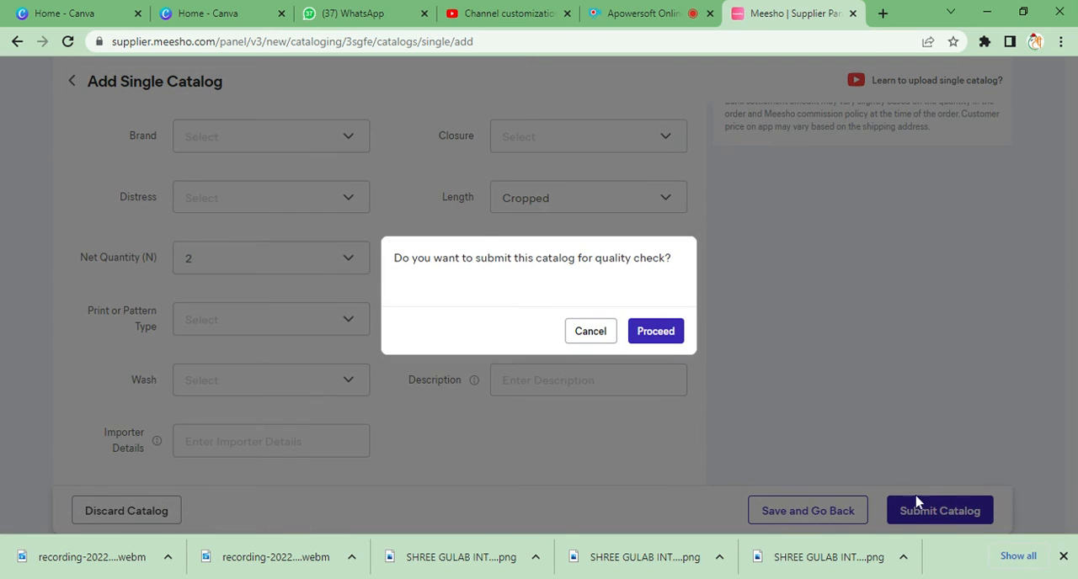
left_click(650, 341)
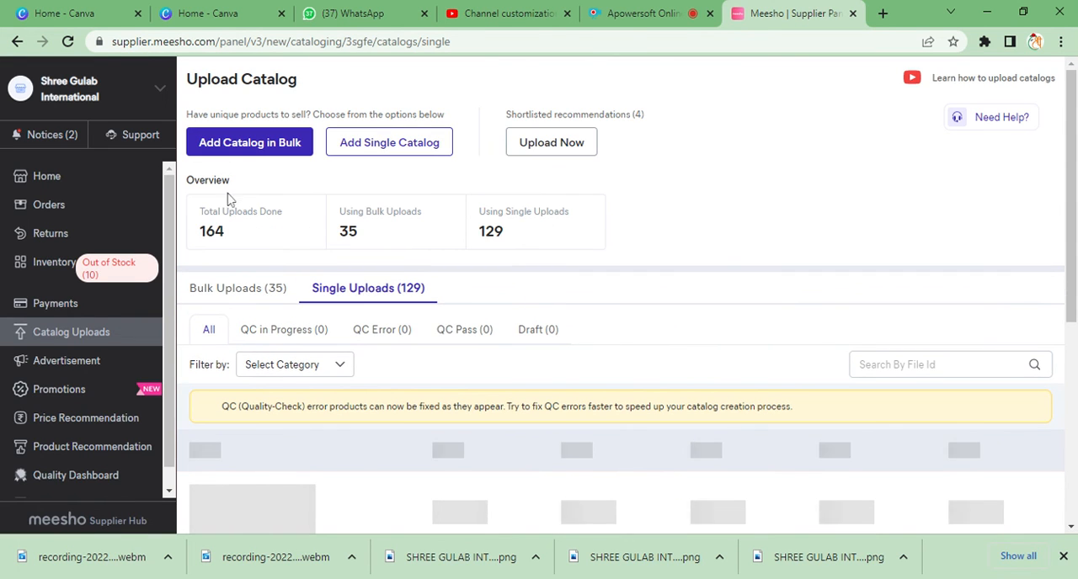
scroll(631, 359, "down", 2)
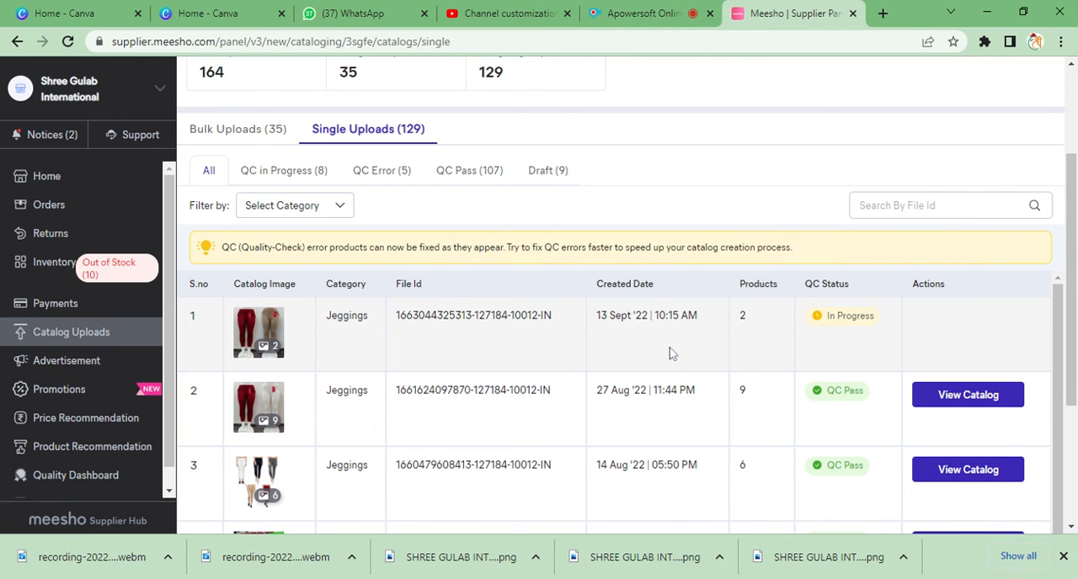
scroll(698, 221, "up", 2)
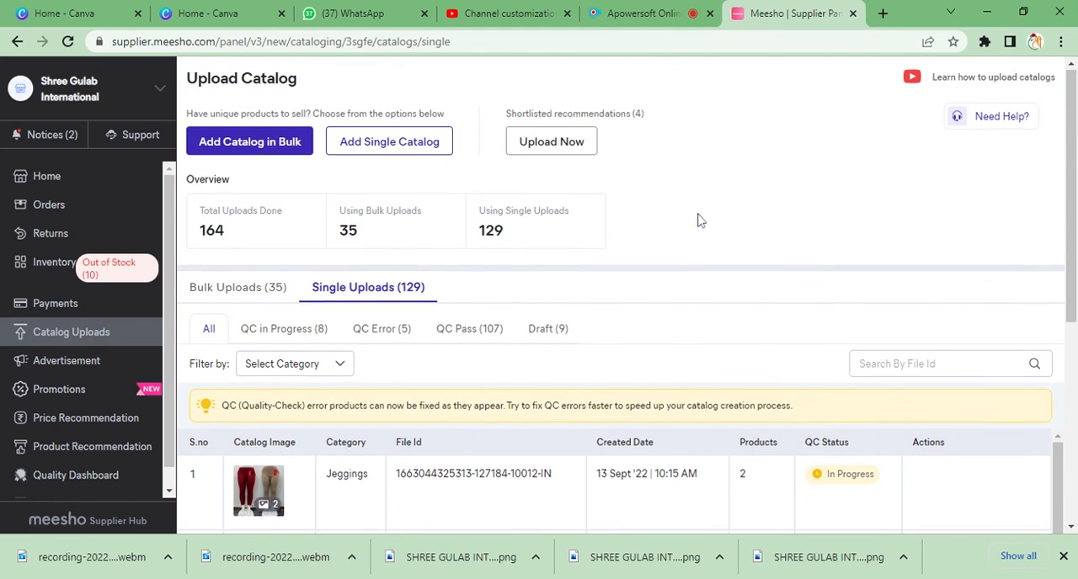